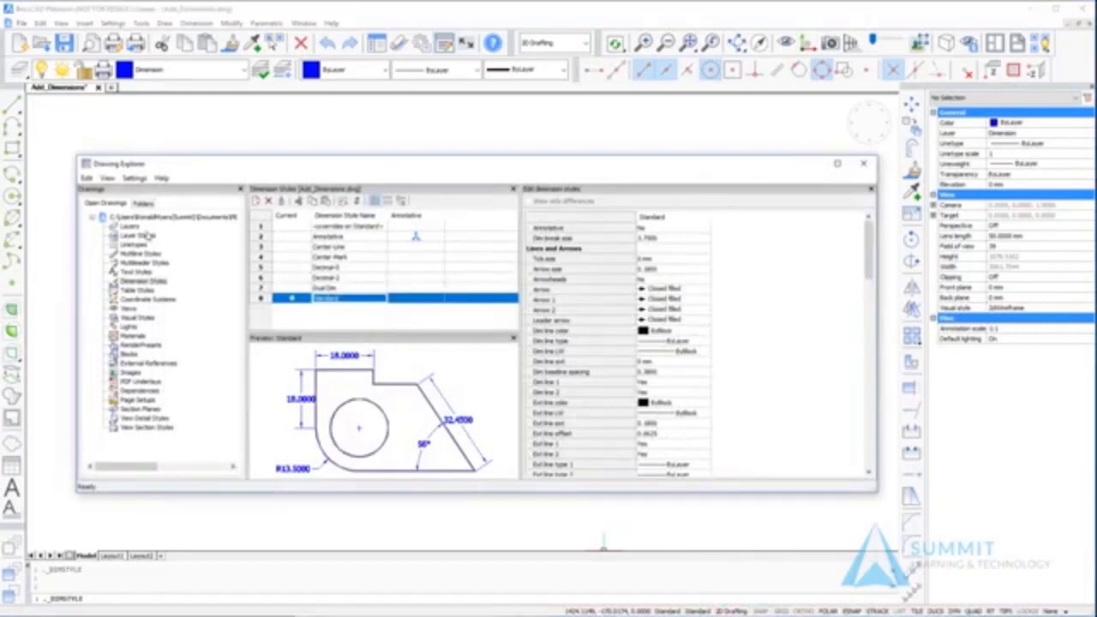
- Examine the Standard dimension style's settings in the Drawing Explorer, from lines and arrows through text and fit to primary units
left_click(140, 282)
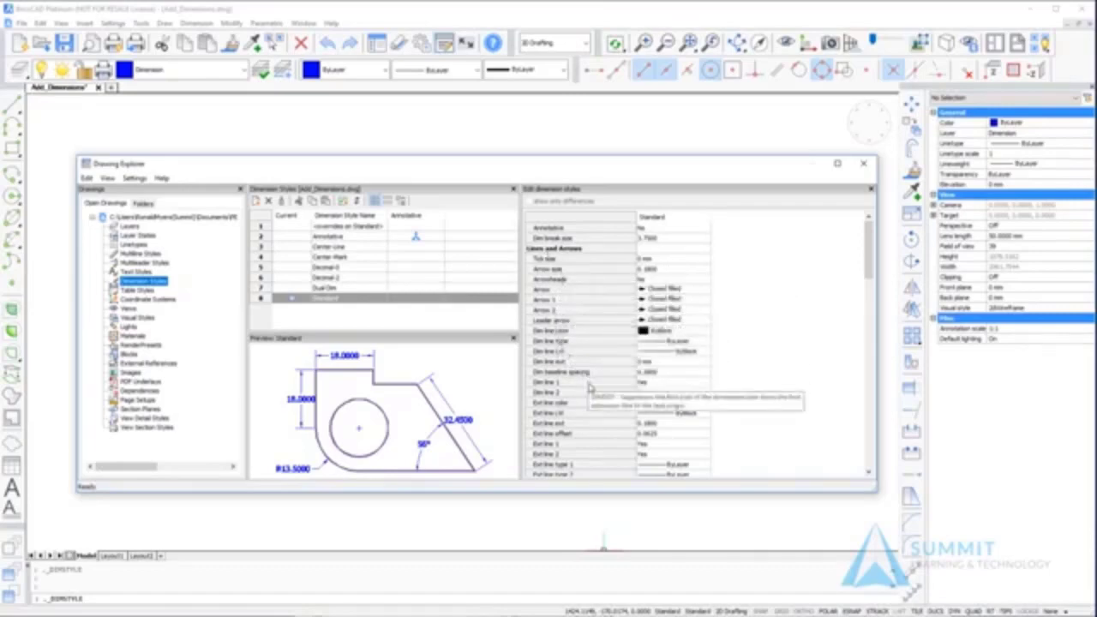
scroll(591, 385, "down", 4)
scroll(591, 401, "down", 5)
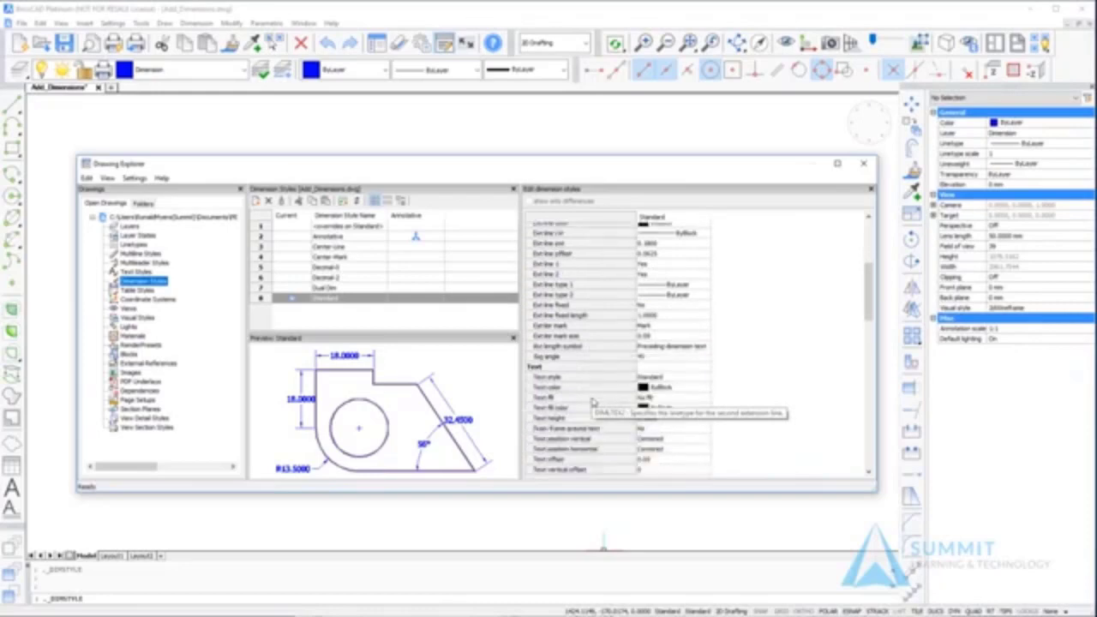
scroll(593, 401, "down", 3)
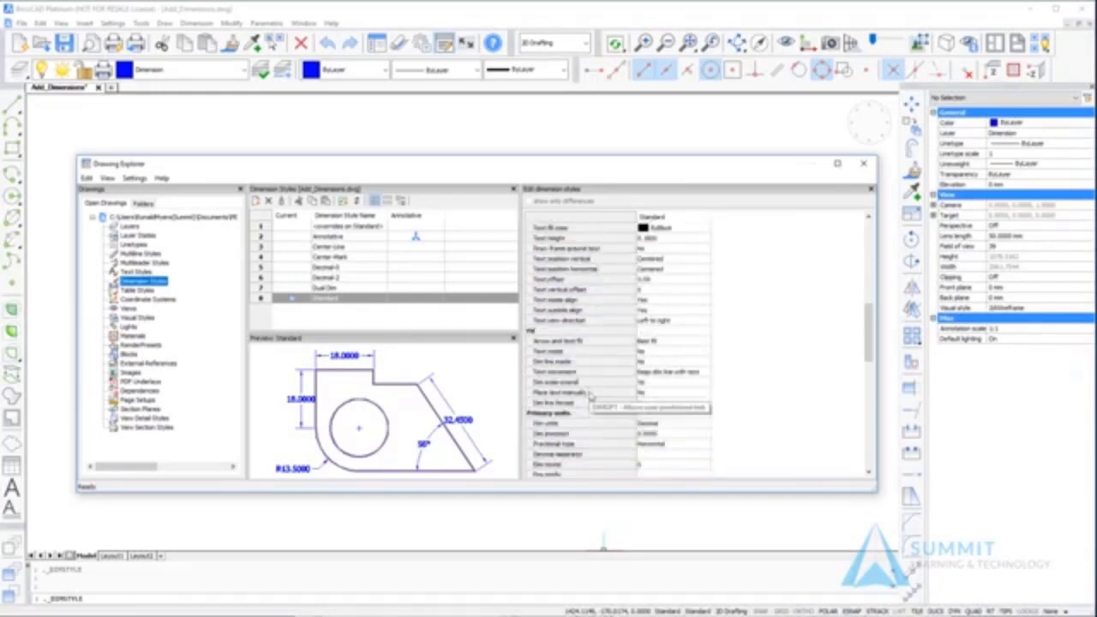
scroll(589, 393, "down", 4)
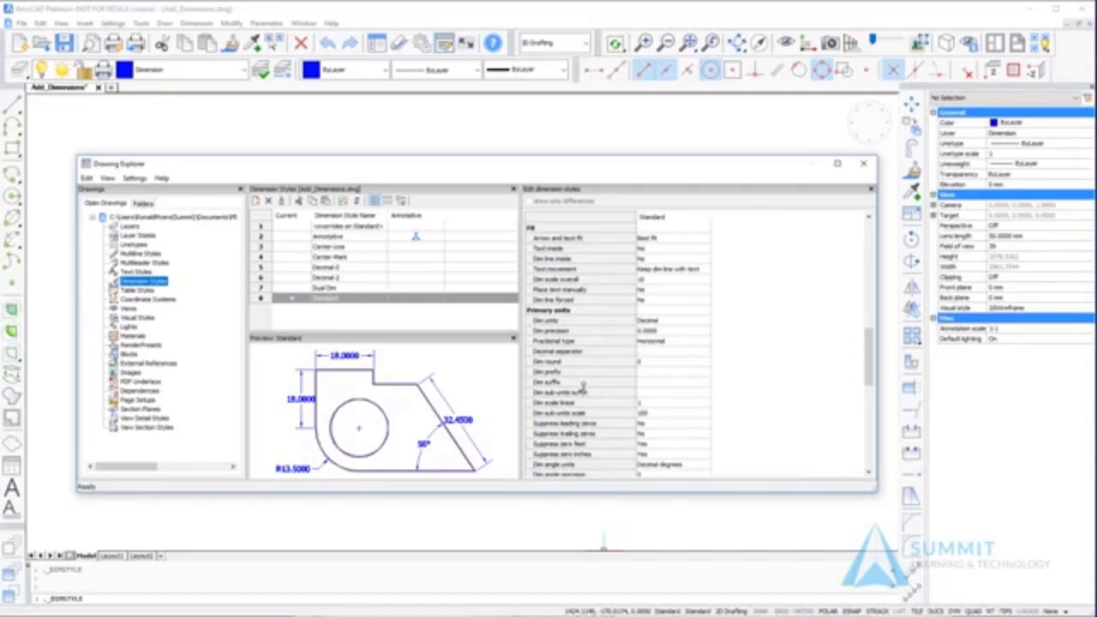
scroll(581, 387, "down", 5)
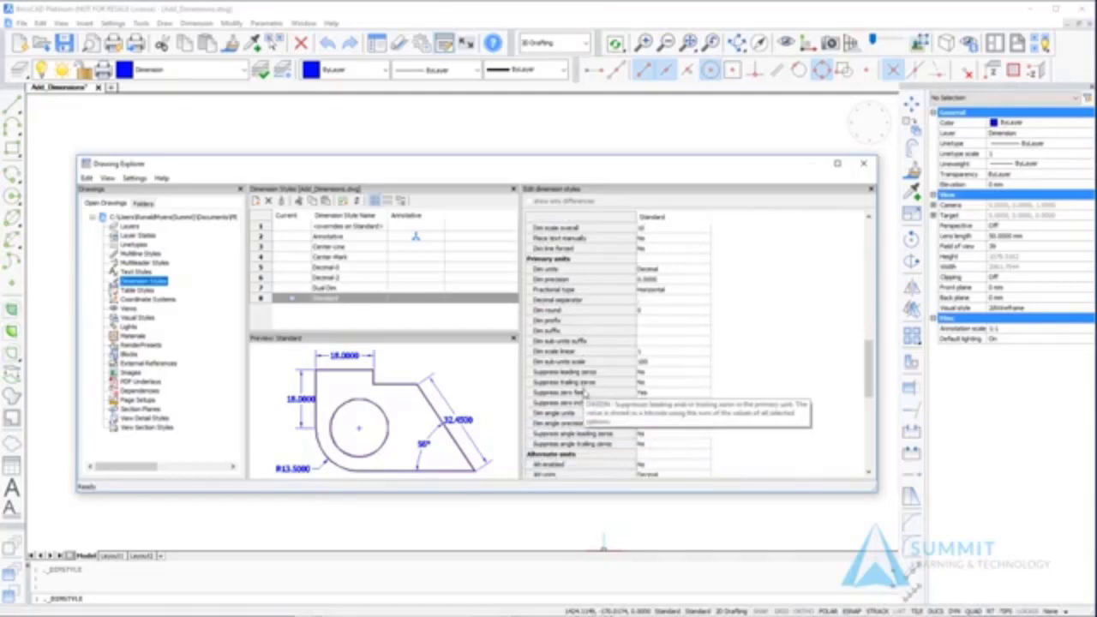
scroll(579, 393, "up", 3)
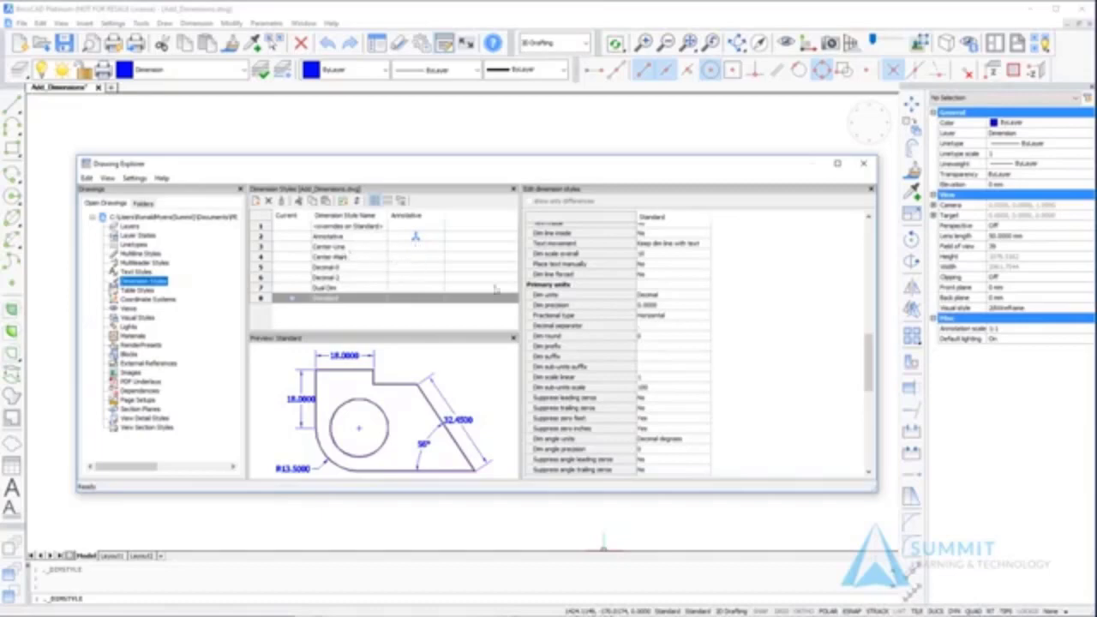
scroll(598, 371, "down", 3)
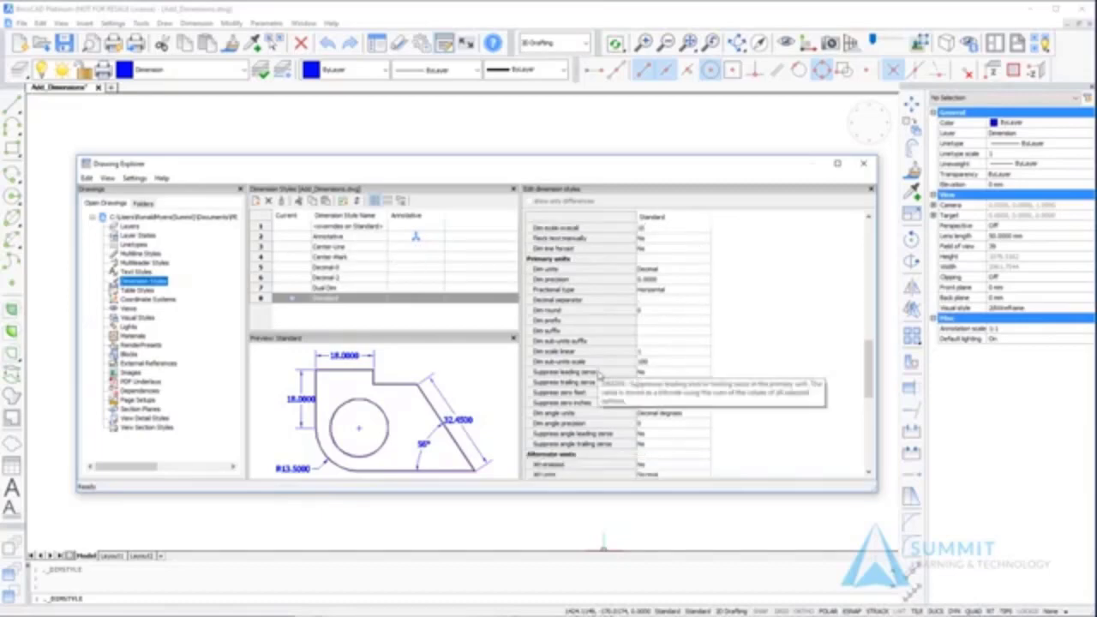
- Compare the previews and unit settings of the Dual Dim, Decimal-2, Decimal-0, Center-Mark and Annotative dimension styles
left_click(325, 288)
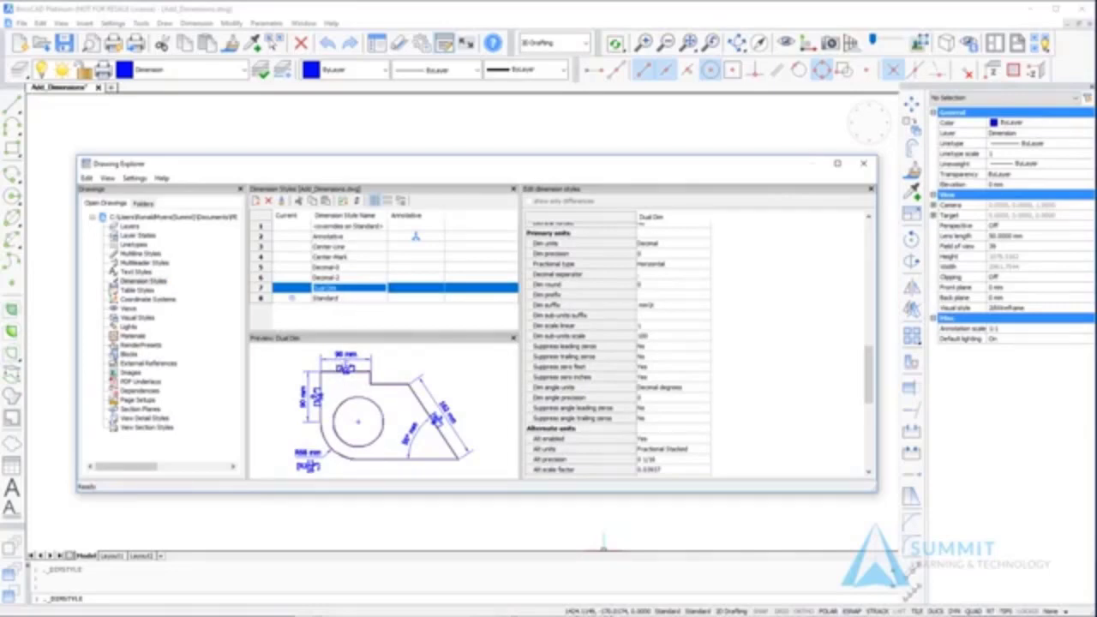
left_click(339, 277)
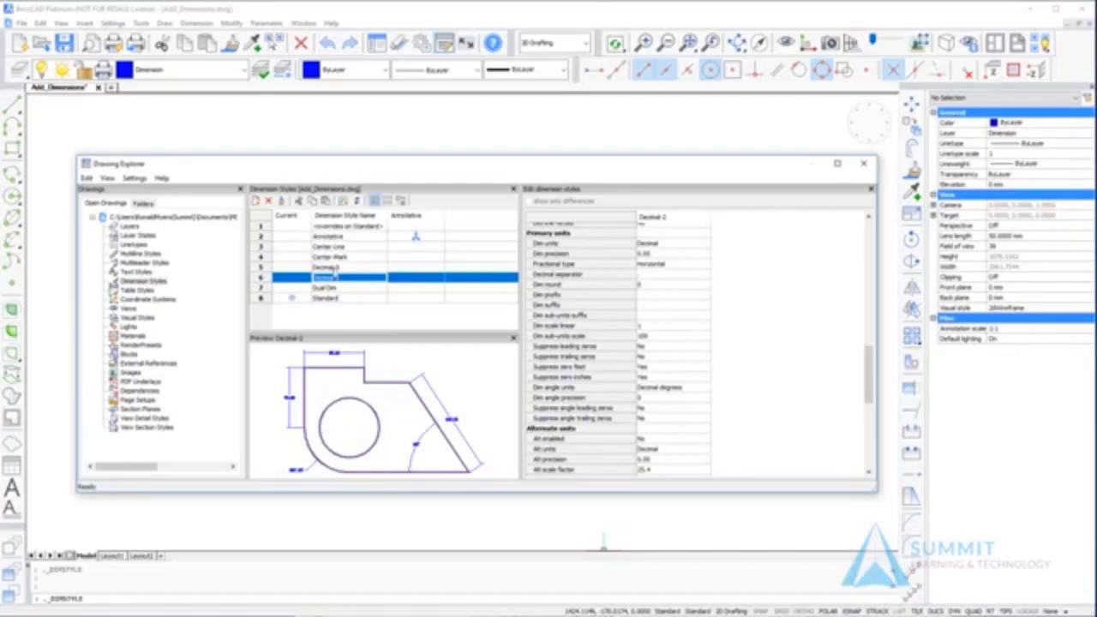
left_click(334, 269)
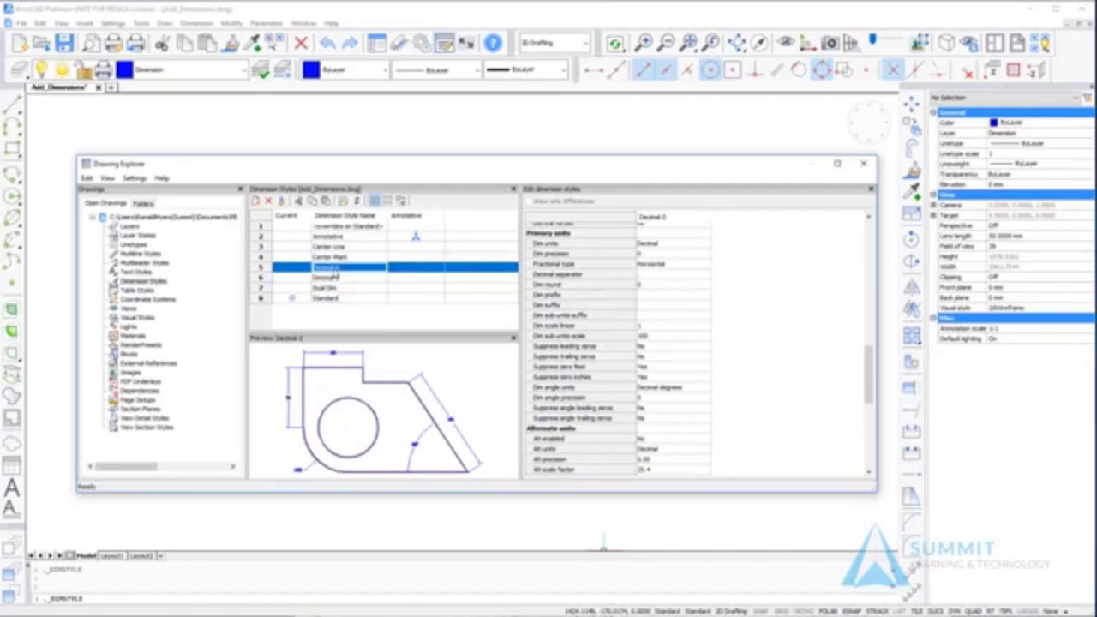
left_click(335, 257)
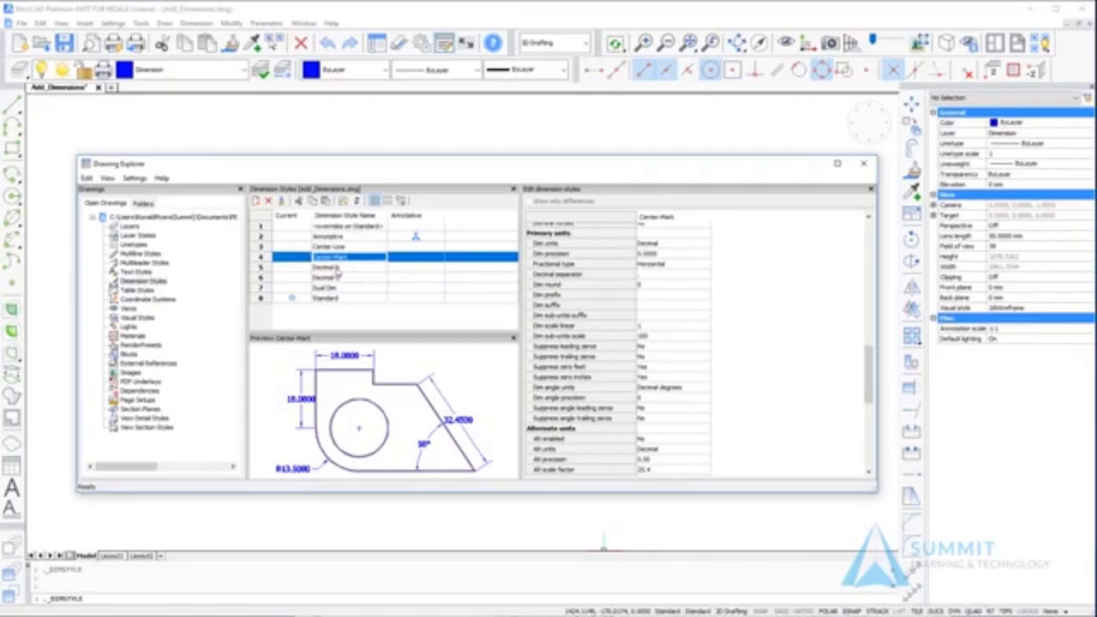
left_click(336, 237)
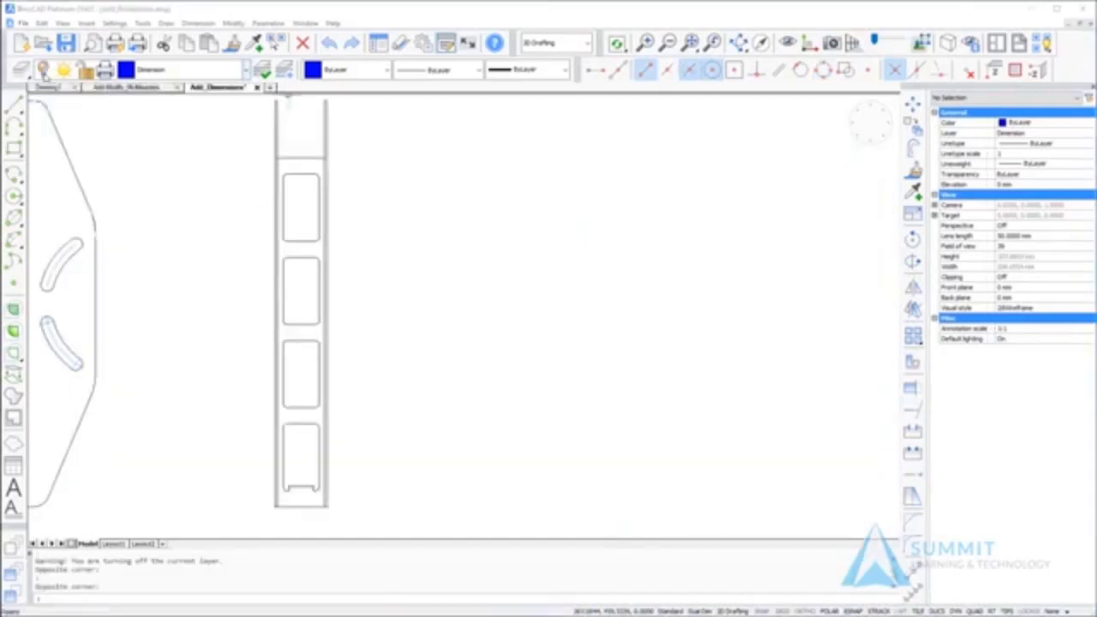
- Turn on the Dimension layer and make Decimal-2 the current dimension style
left_click(44, 72)
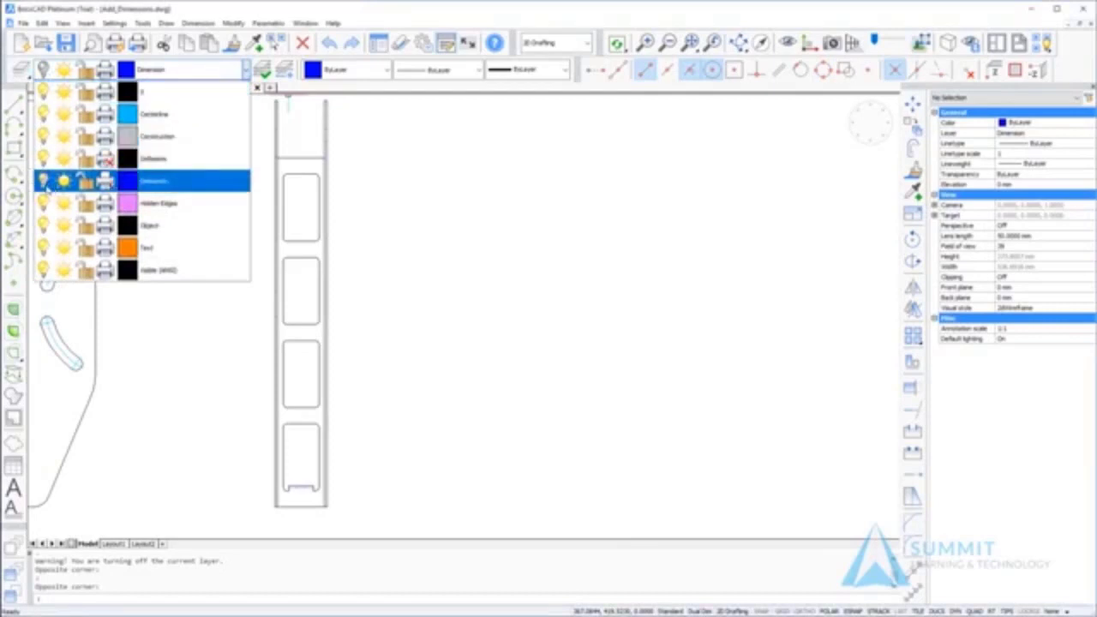
left_click(43, 182)
left_click(383, 480)
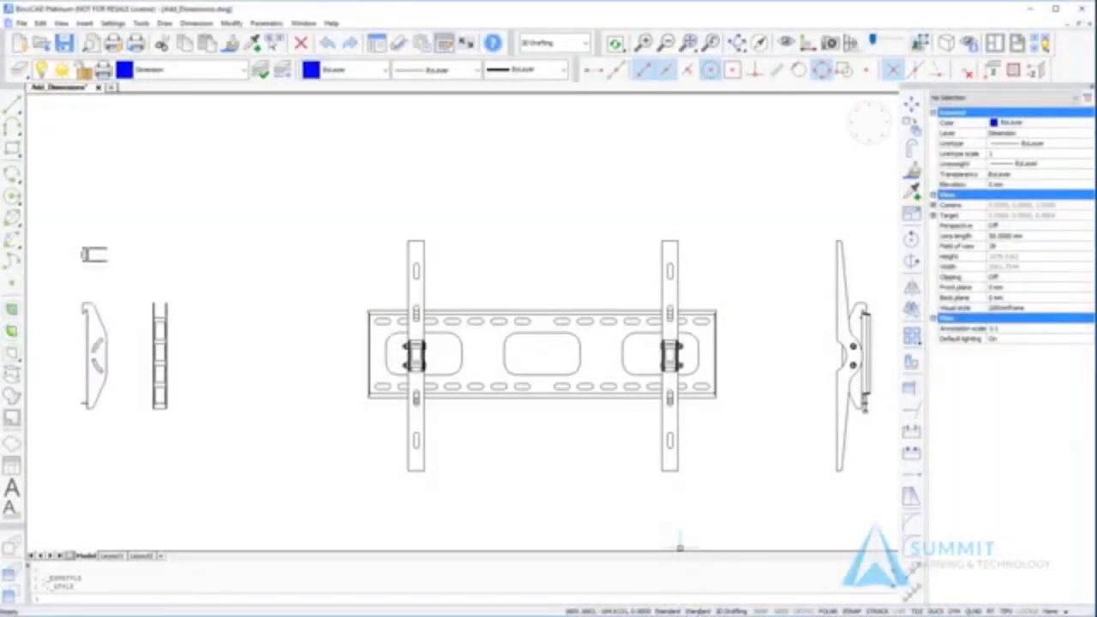
left_click(698, 611)
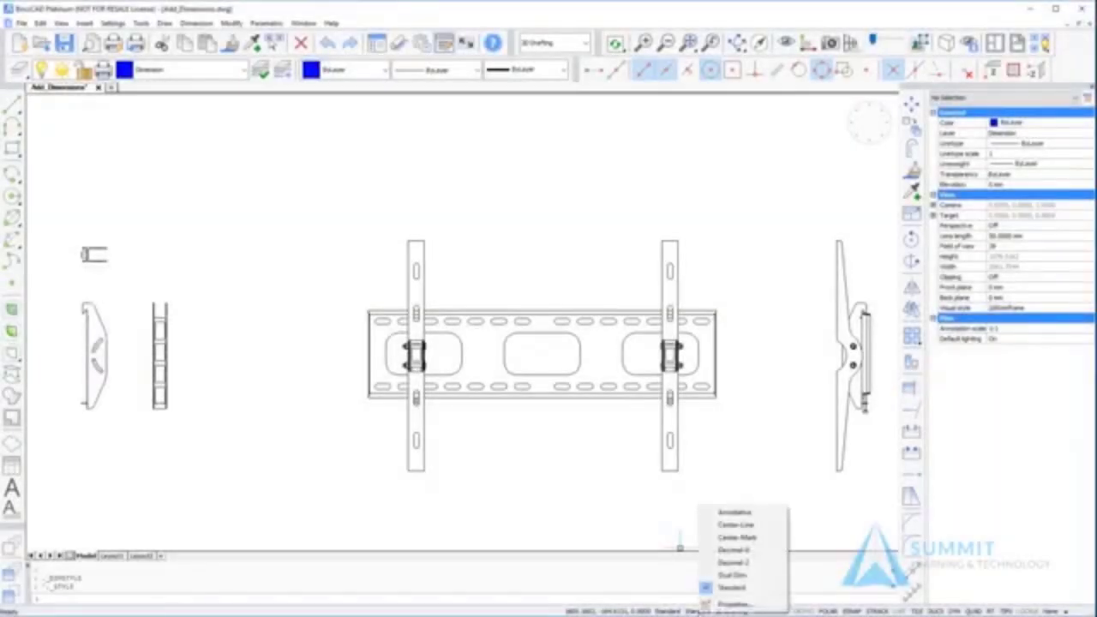
left_click(741, 563)
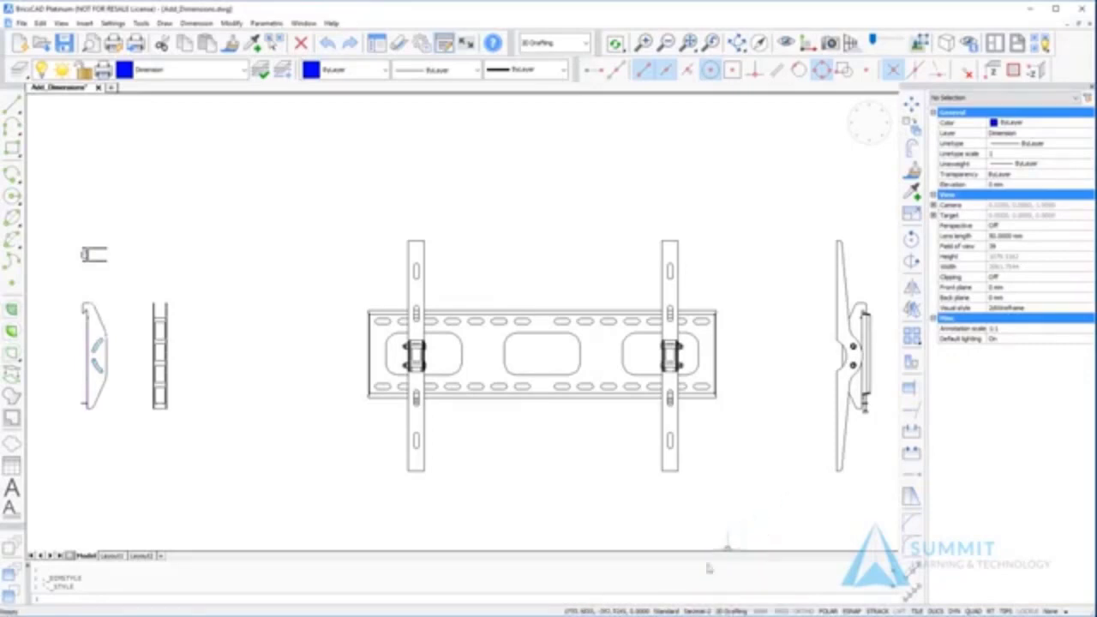
- Add a horizontal linear dimension for the lower flange's full length in the bracket's top view, placed below the part
scroll(239, 196, "up", 5)
middle_click_drag(240, 196, 235, 284)
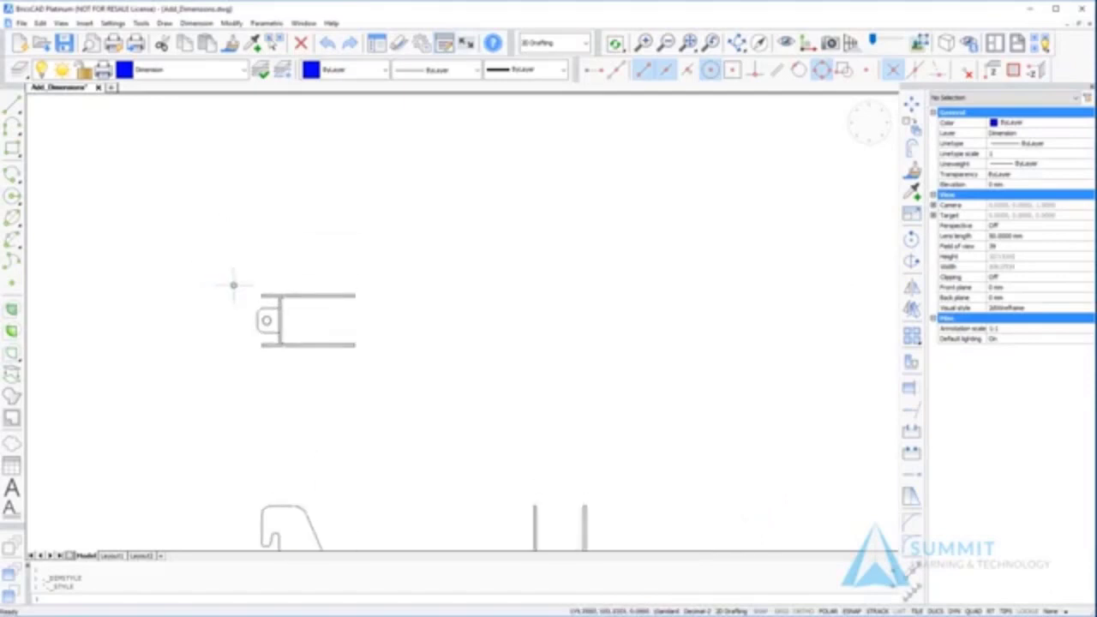
scroll(215, 321, "up", 2)
scroll(224, 306, "up", 2)
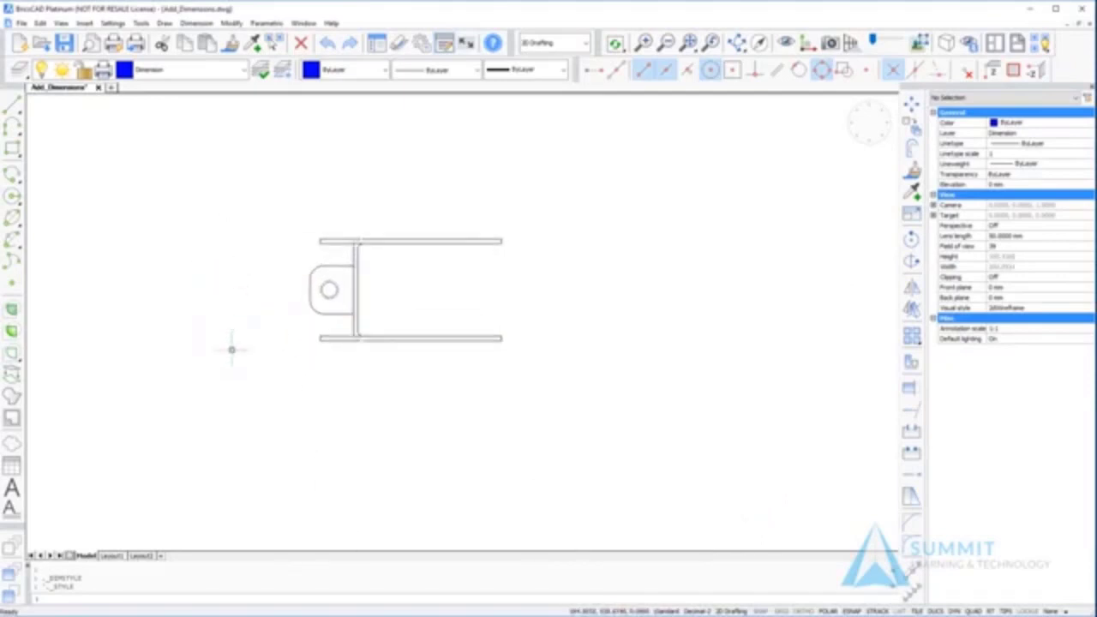
right_click(244, 377)
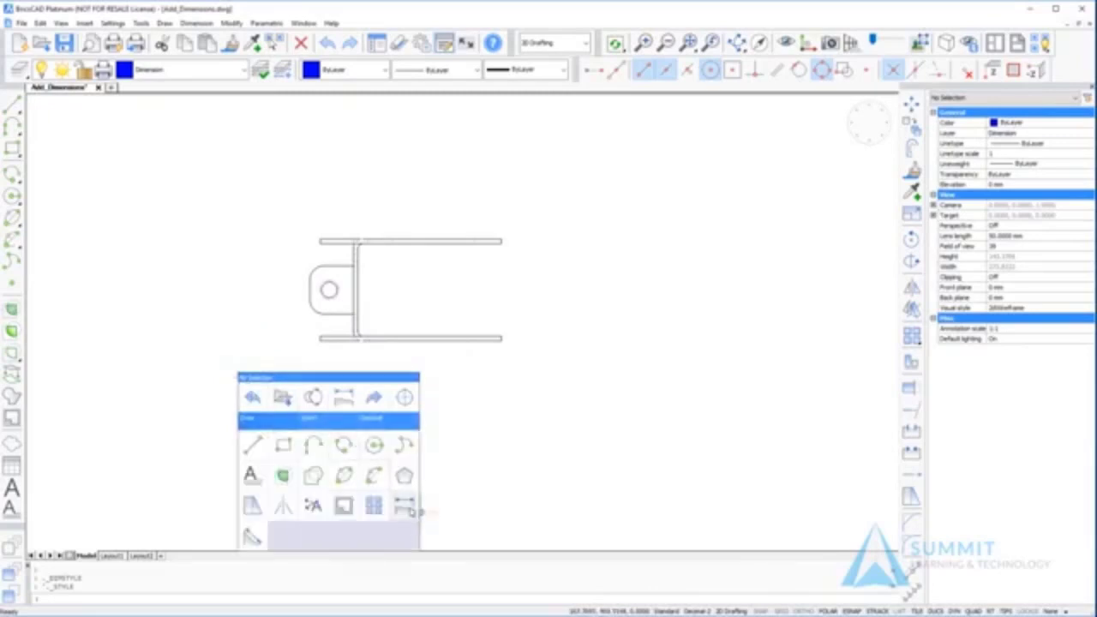
left_click(410, 509)
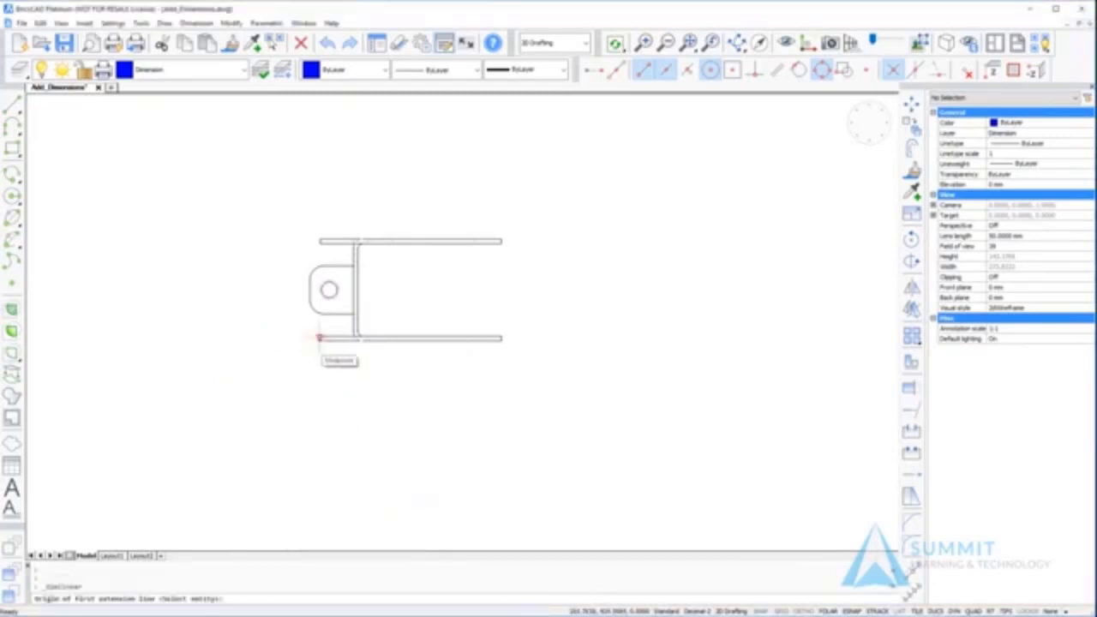
left_click(318, 337)
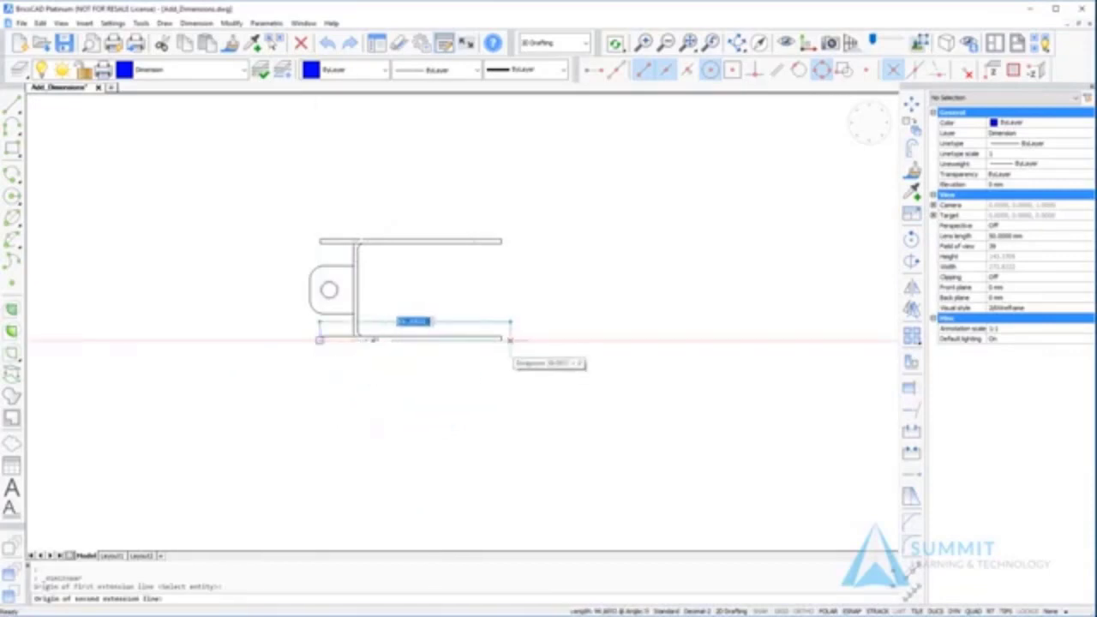
left_click(502, 340)
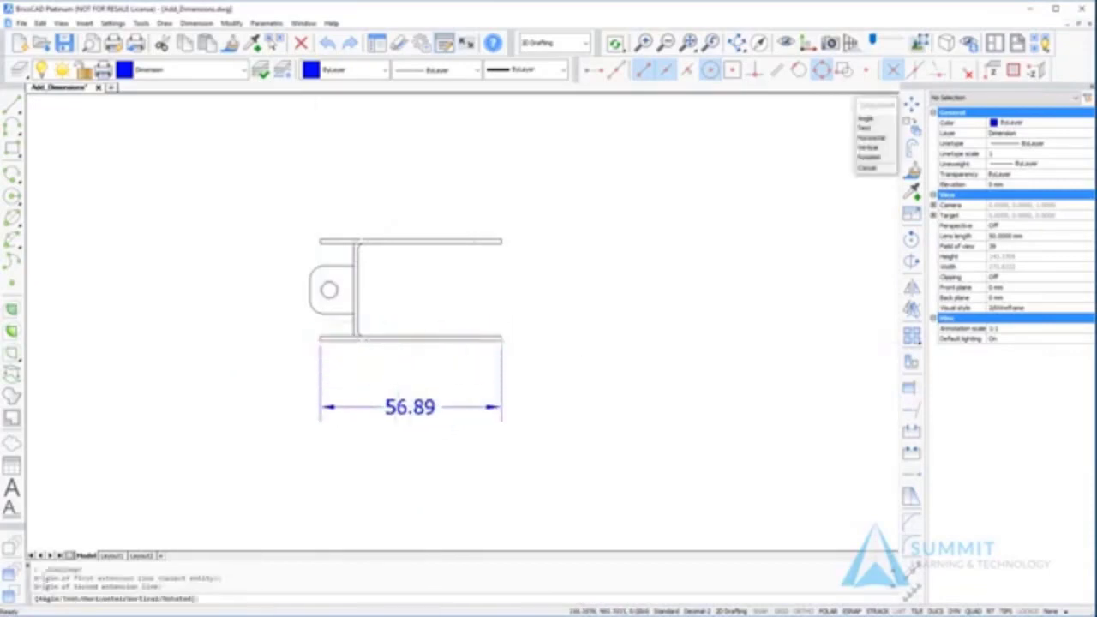
left_click(394, 406)
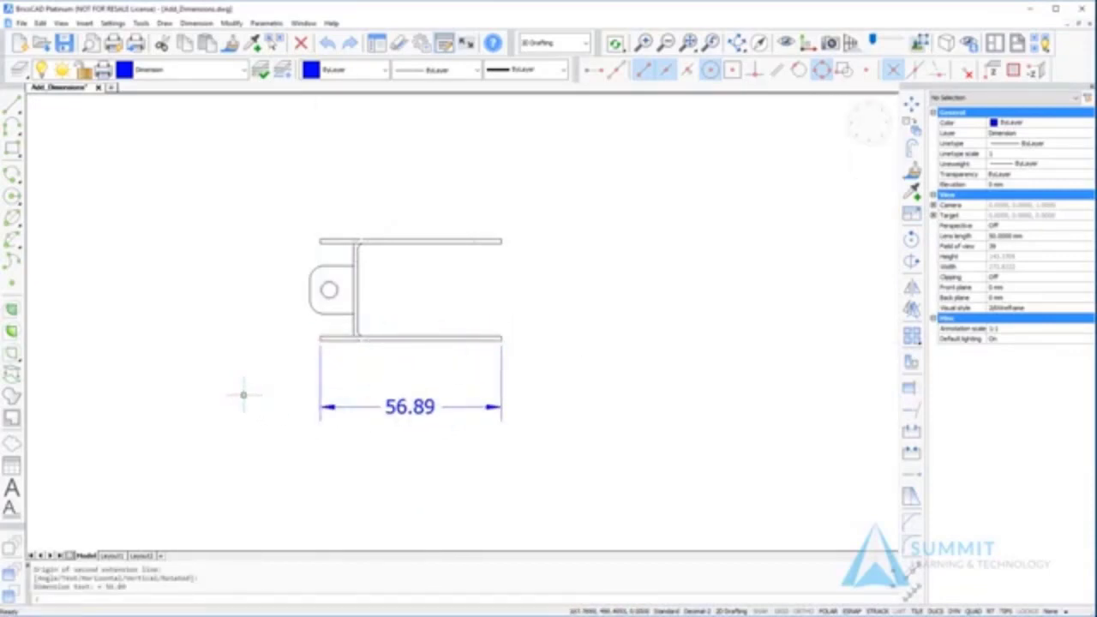
- Add a vertical linear dimension for the height of the rounded tab with the hole, placed to the left of the bracket's top view
right_click(244, 395)
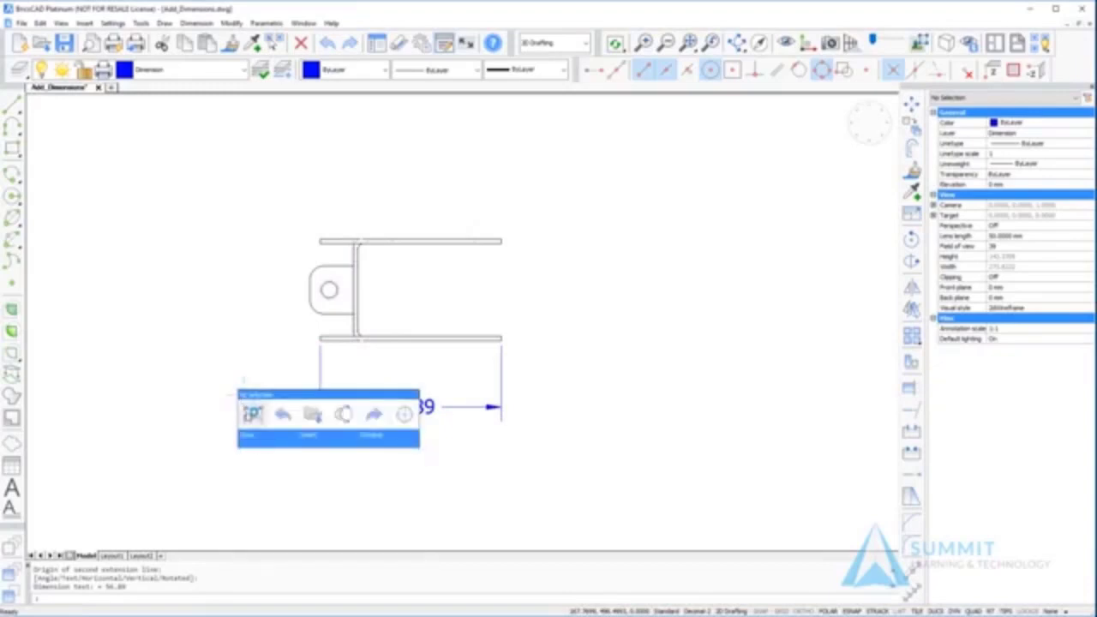
left_click(250, 412)
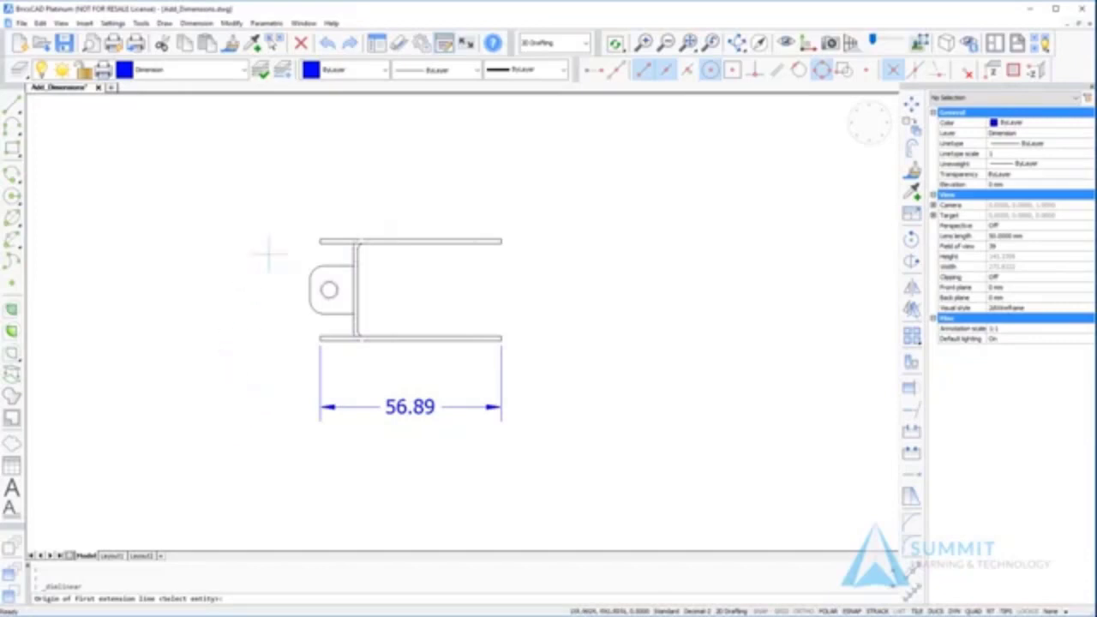
left_click(322, 266)
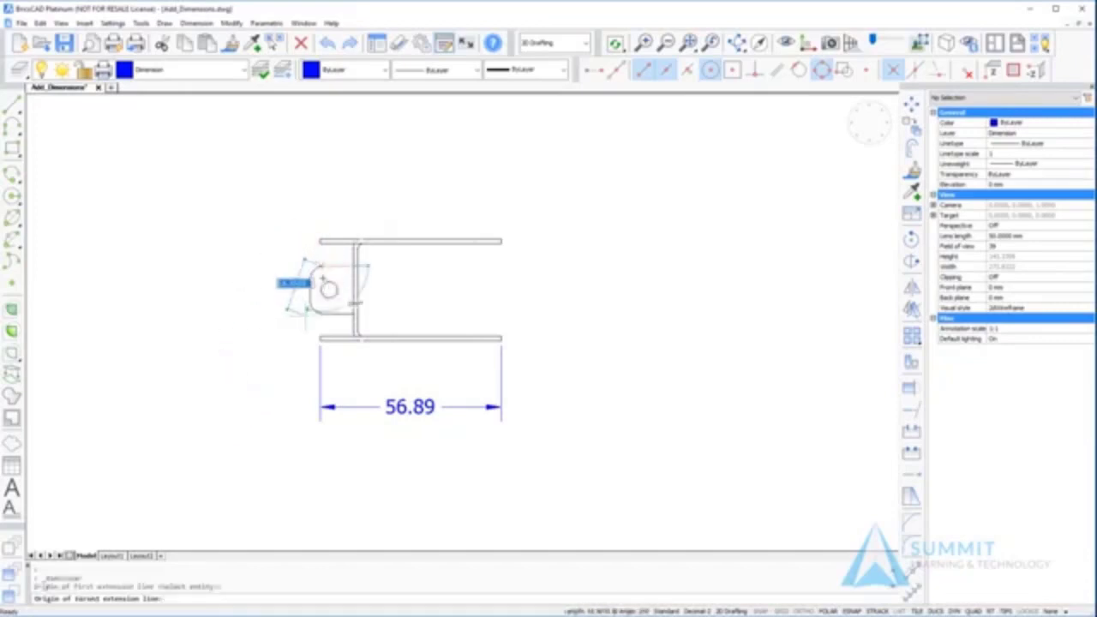
left_click(322, 313)
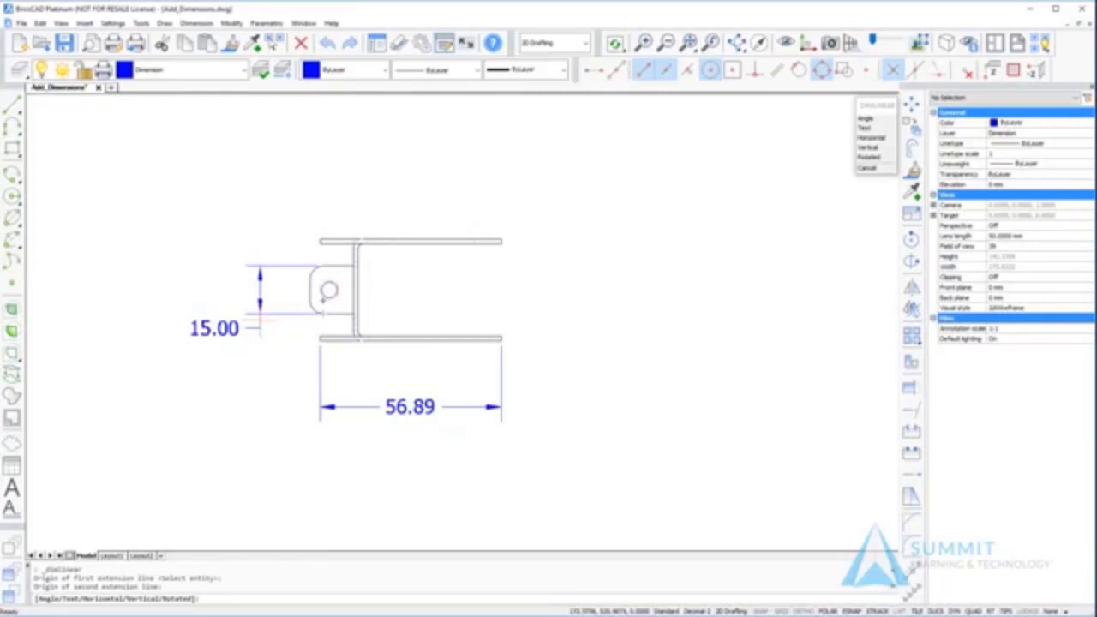
left_click(259, 325)
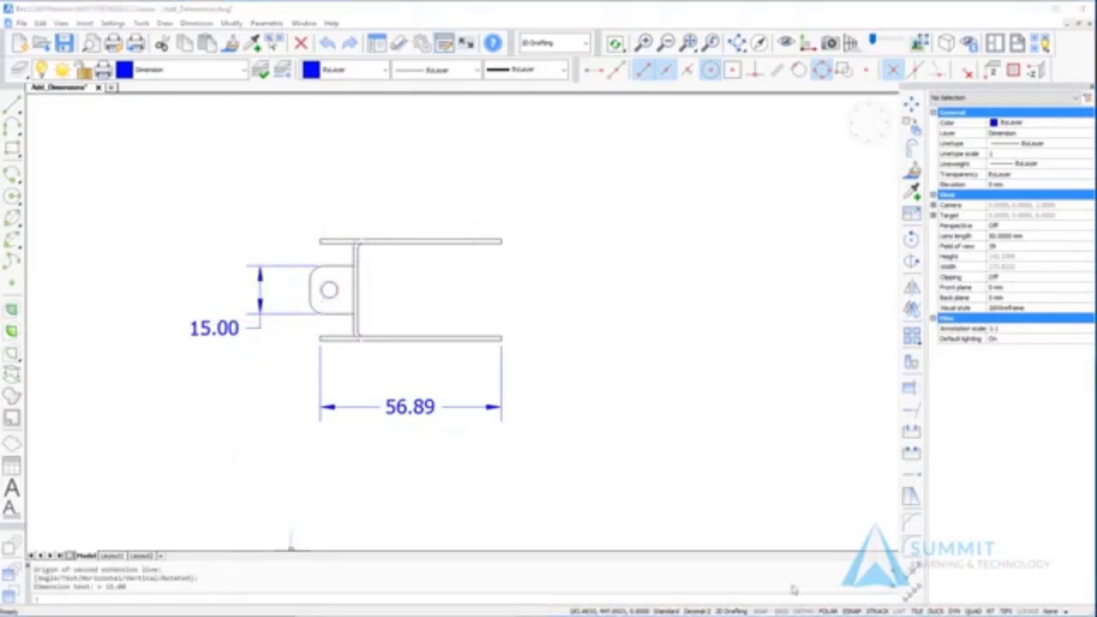
- Add an aligned dimension along the upper sloped edge of the bracket's side view, placed outside the part
middle_click_drag(553, 470, 558, 294)
mouse_move(497, 463)
middle_mouse_down()
mouse_move(492, 377)
mouse_move(464, 338)
middle_mouse_up()
scroll(476, 416, "down", 2)
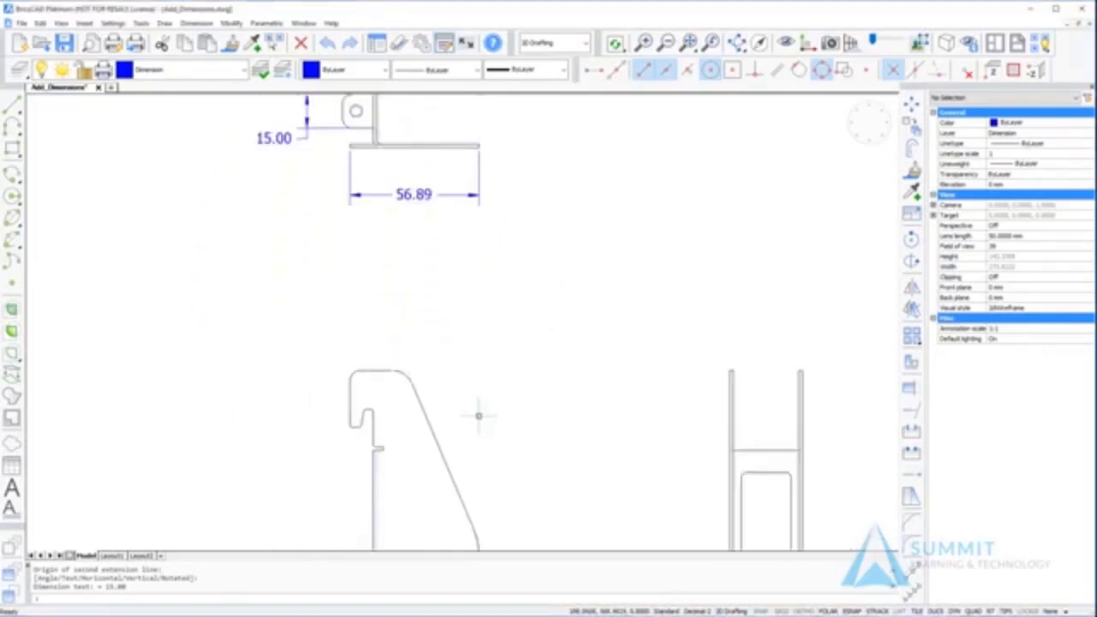
mouse_move(477, 416)
middle_mouse_down()
mouse_move(435, 316)
mouse_move(406, 303)
middle_mouse_up()
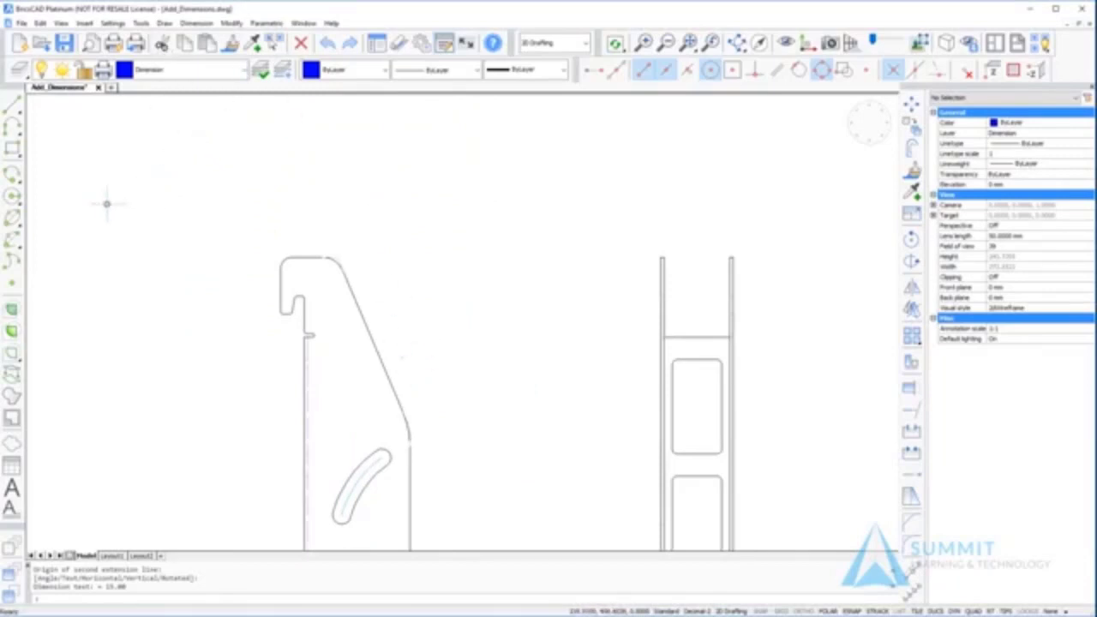
right_click(176, 164)
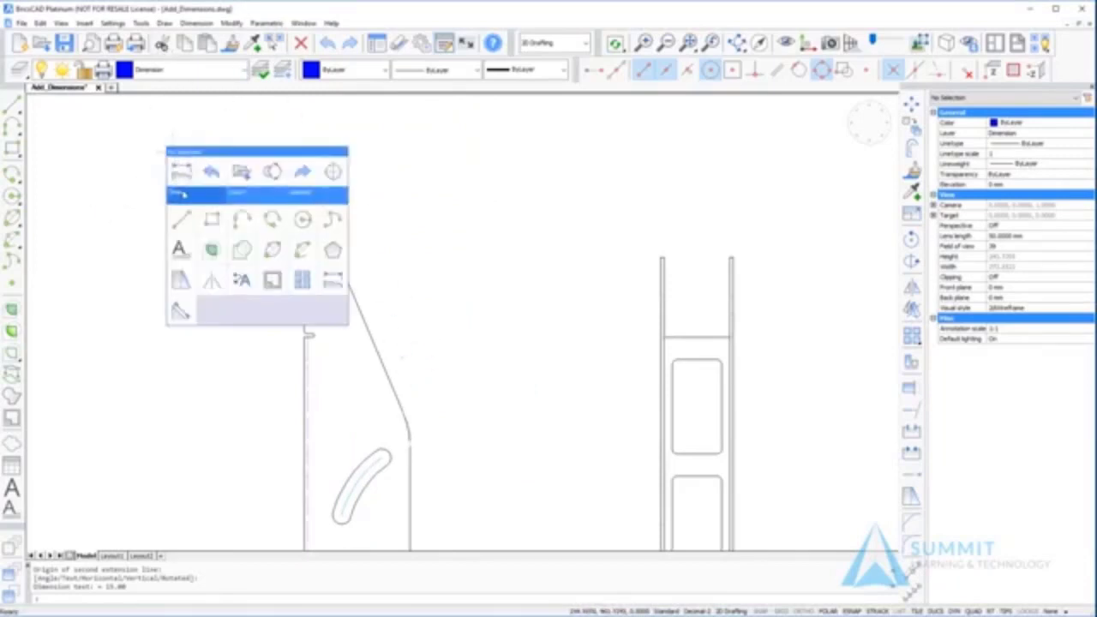
left_click(182, 314)
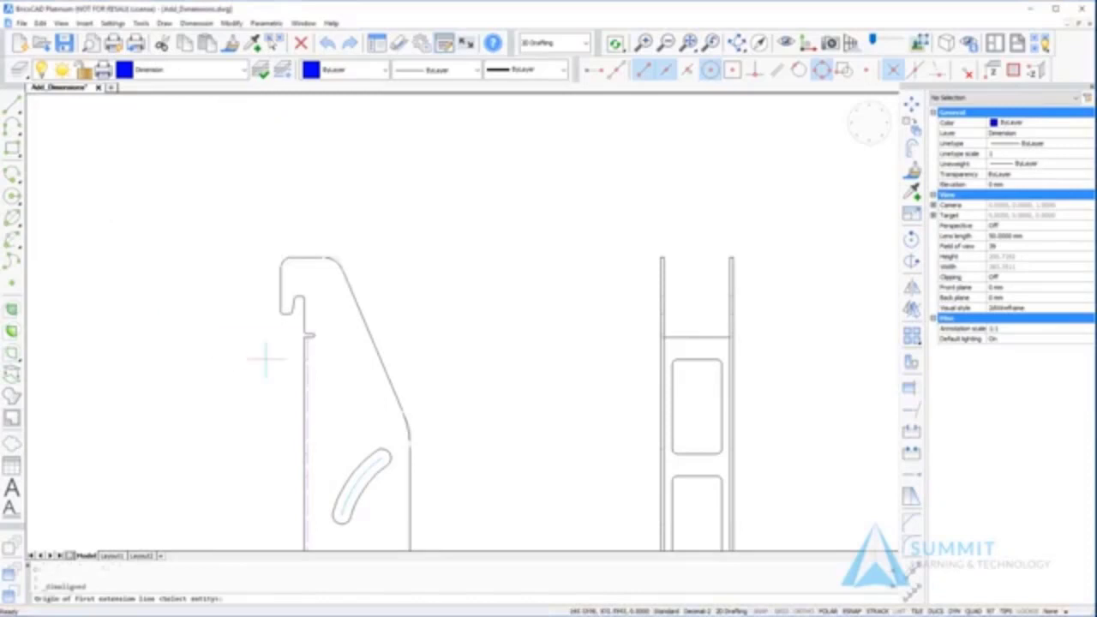
left_click(336, 257)
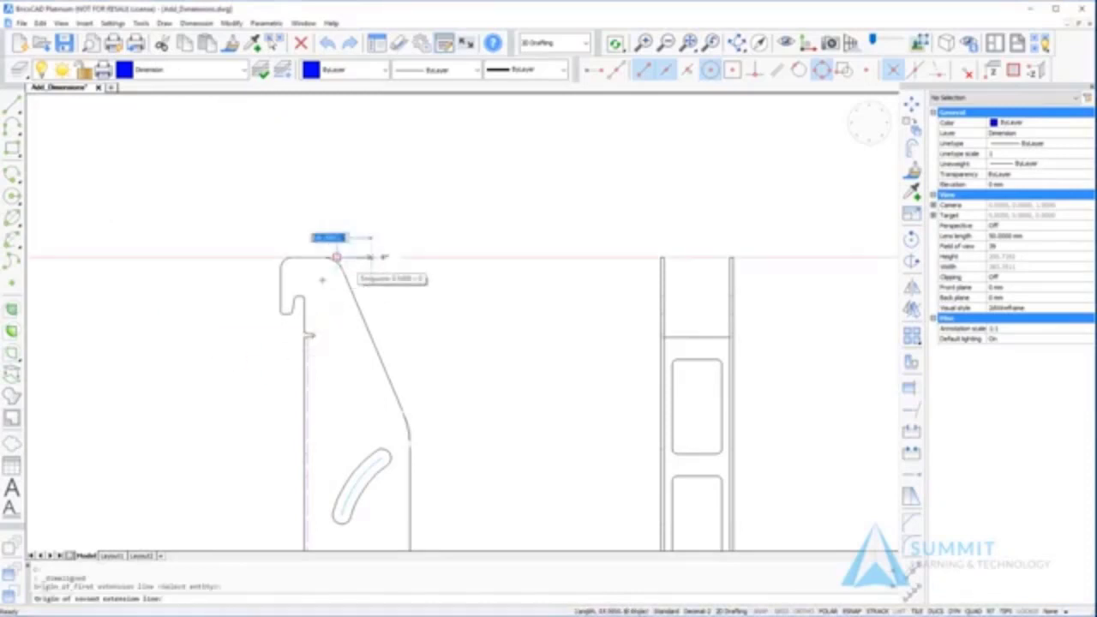
left_click(410, 431)
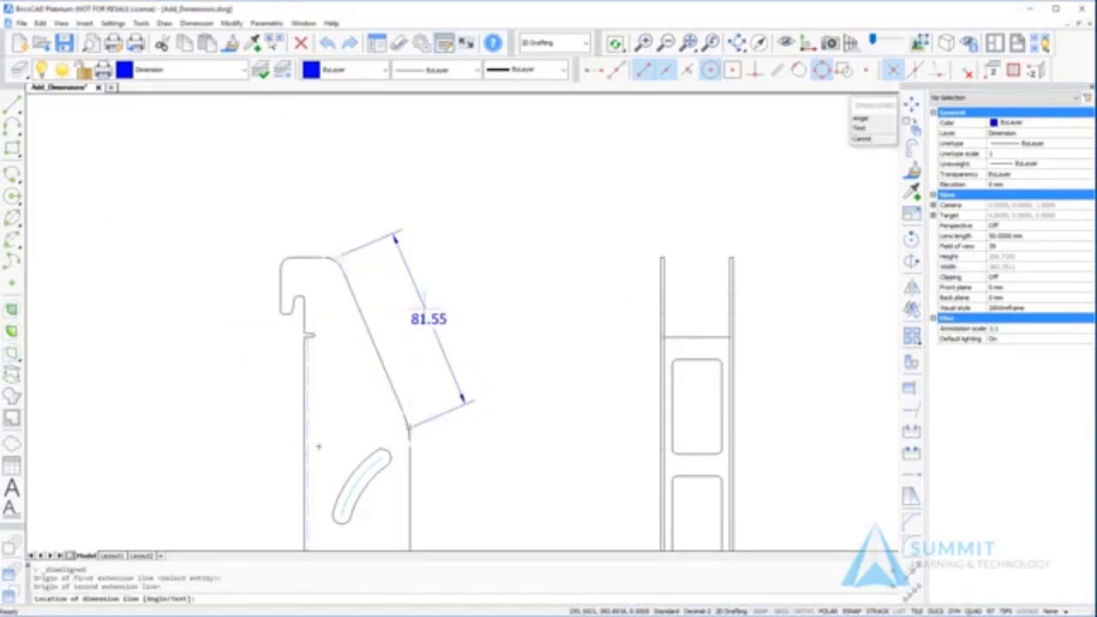
left_click(436, 315)
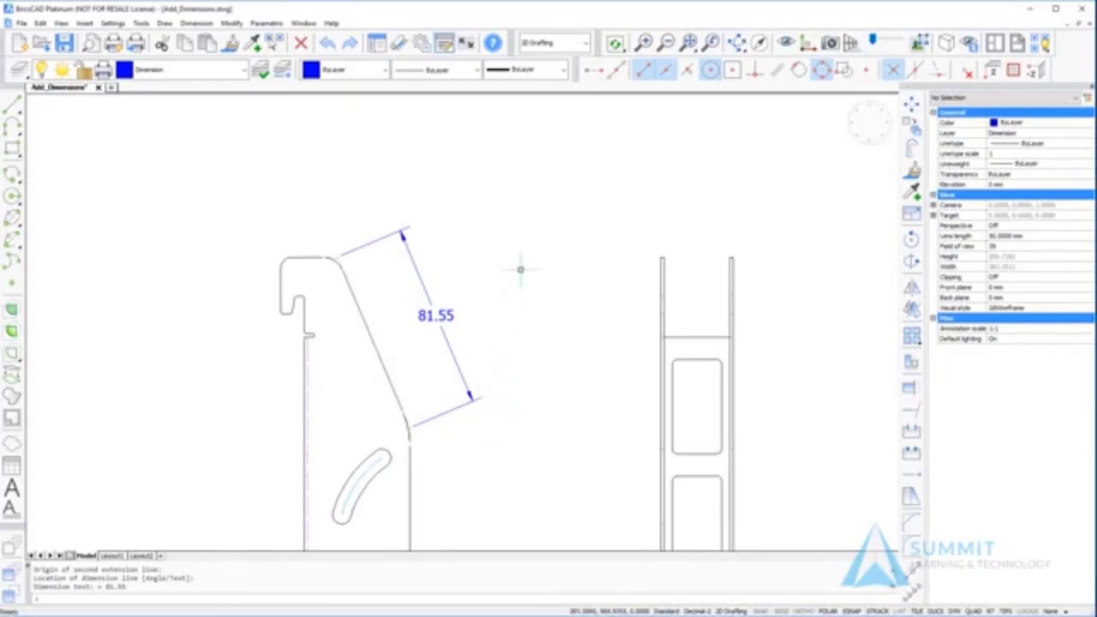
- Add an aligned dimension across the lower curved slot's width at its lower end, placed outside the side view's right edge
middle_click_drag(498, 452, 466, 265)
middle_click_drag(457, 424, 472, 375)
right_click(463, 430)
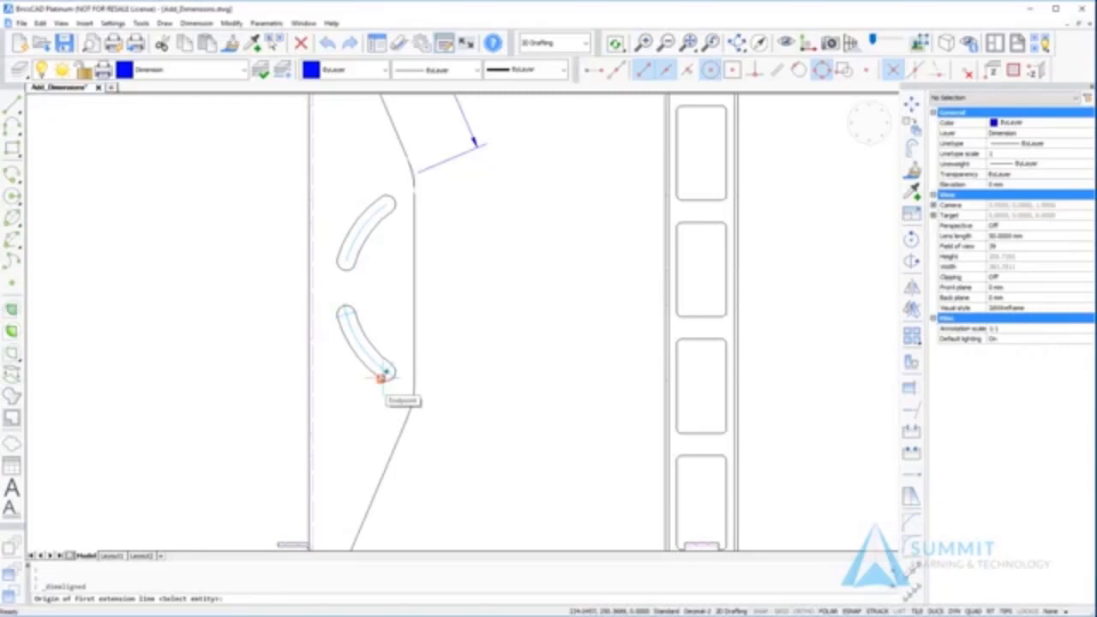
left_click(383, 377)
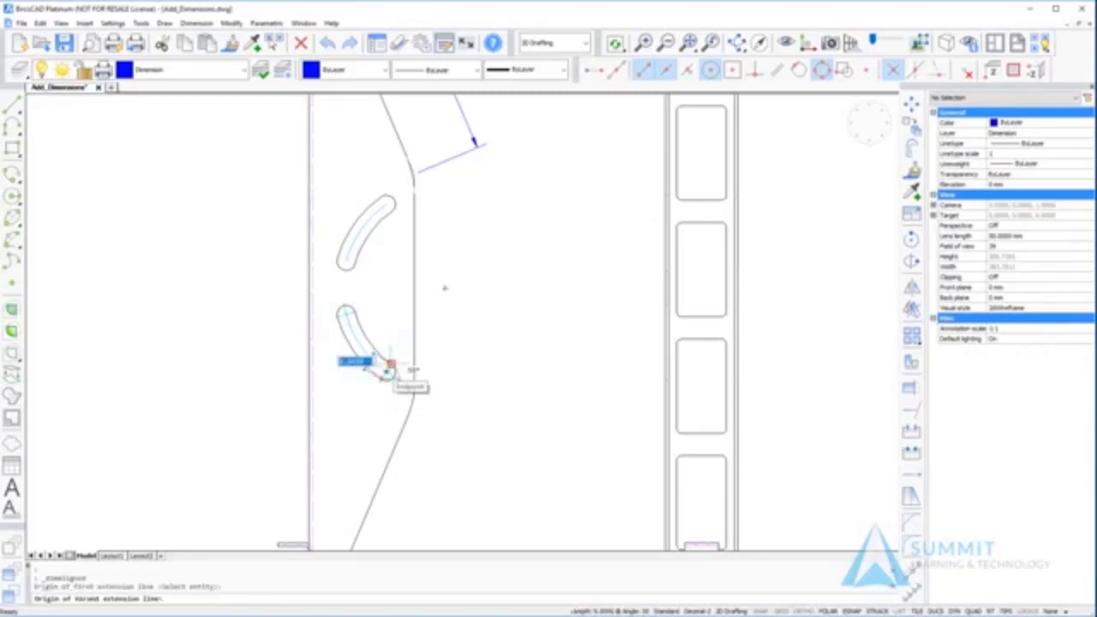
left_click(390, 364)
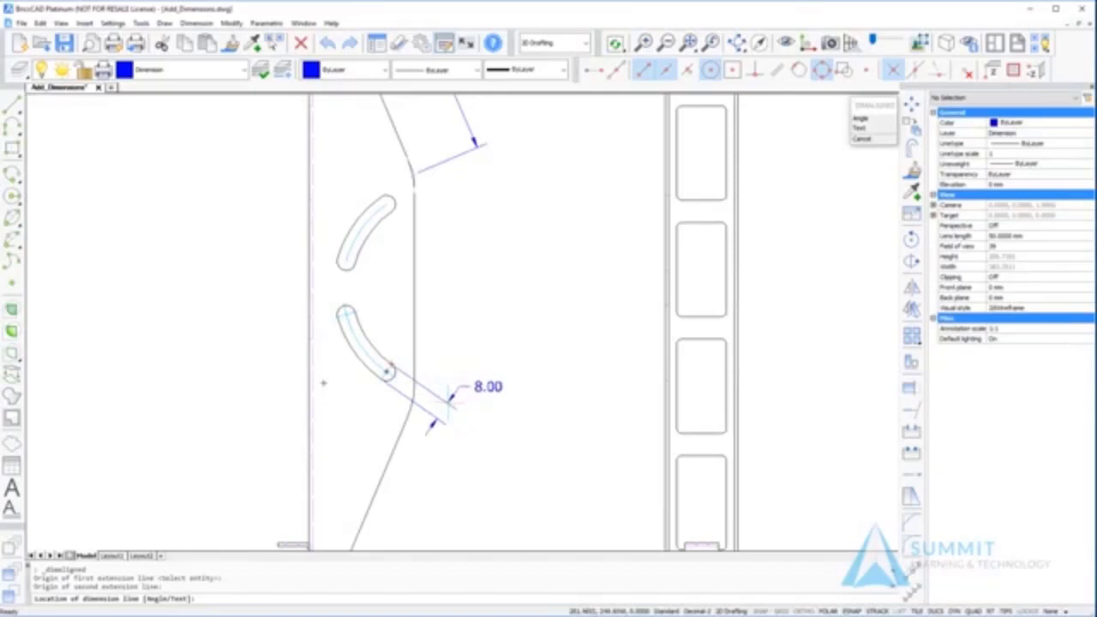
left_click(449, 401)
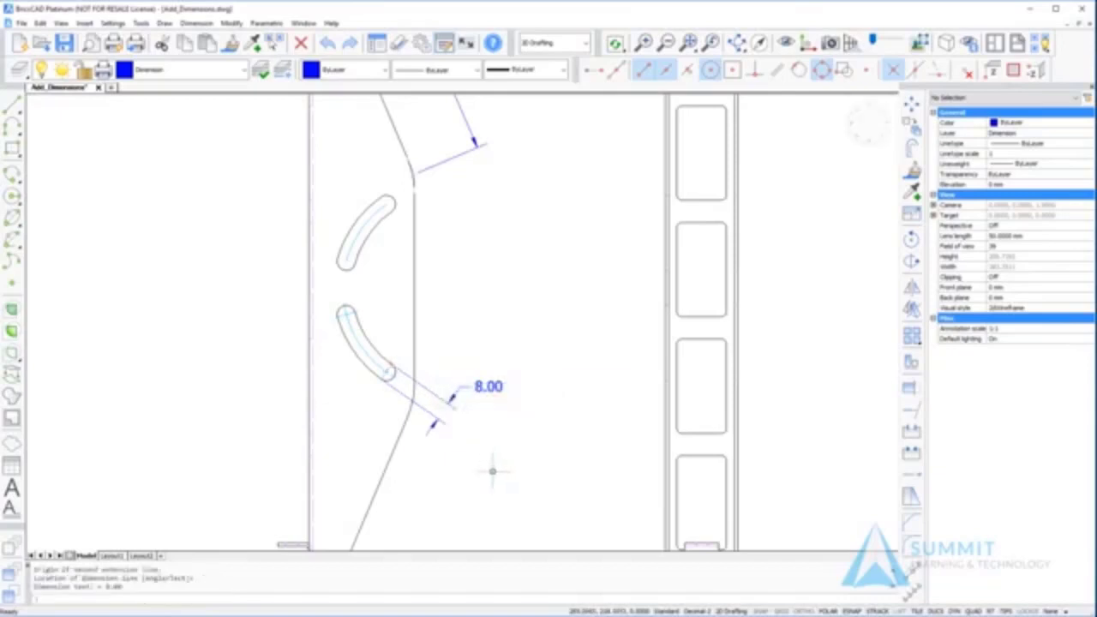
- Add an angular dimension for the acute angle between the side view's lower sloped edge and its bottom edge, placed outside the part
middle_click_drag(490, 470, 490, 419)
left_click(476, 462)
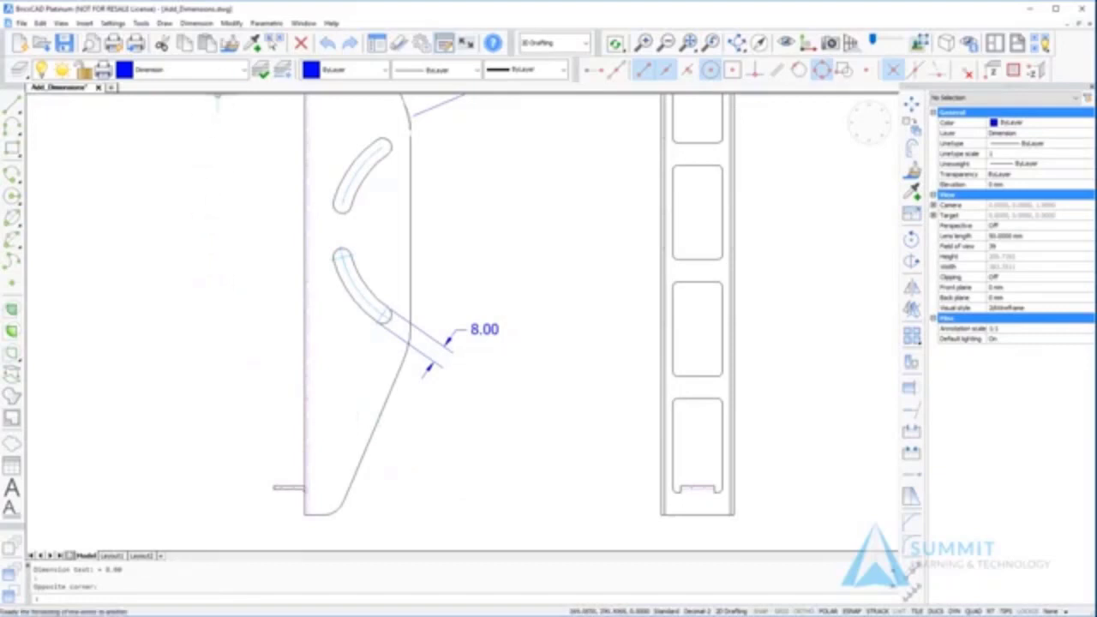
left_click(196, 24)
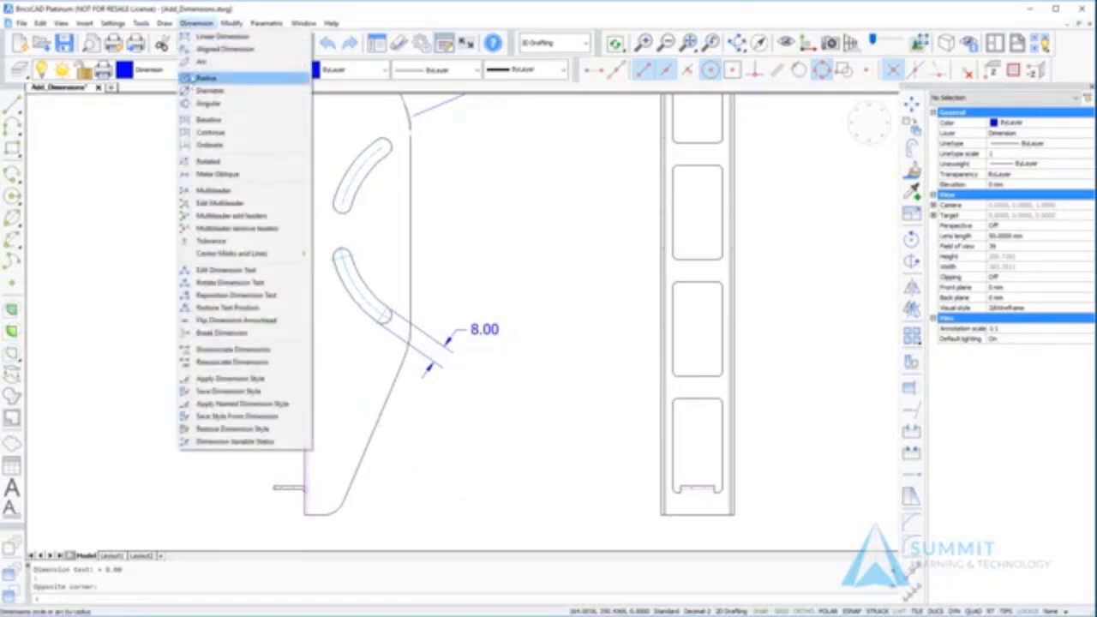
left_click(208, 103)
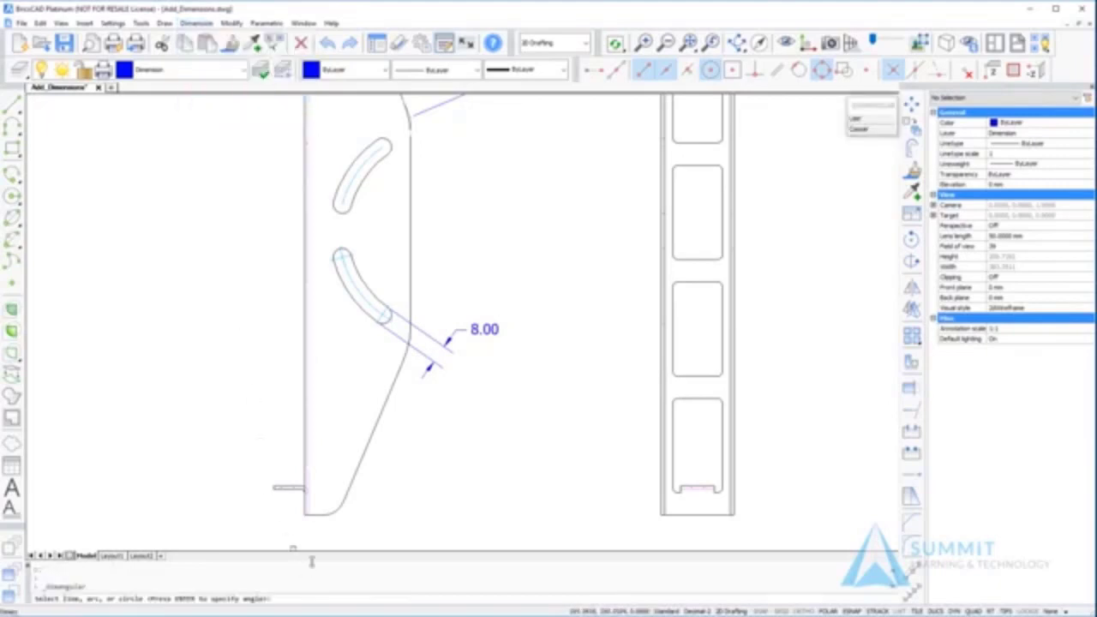
left_click(361, 468)
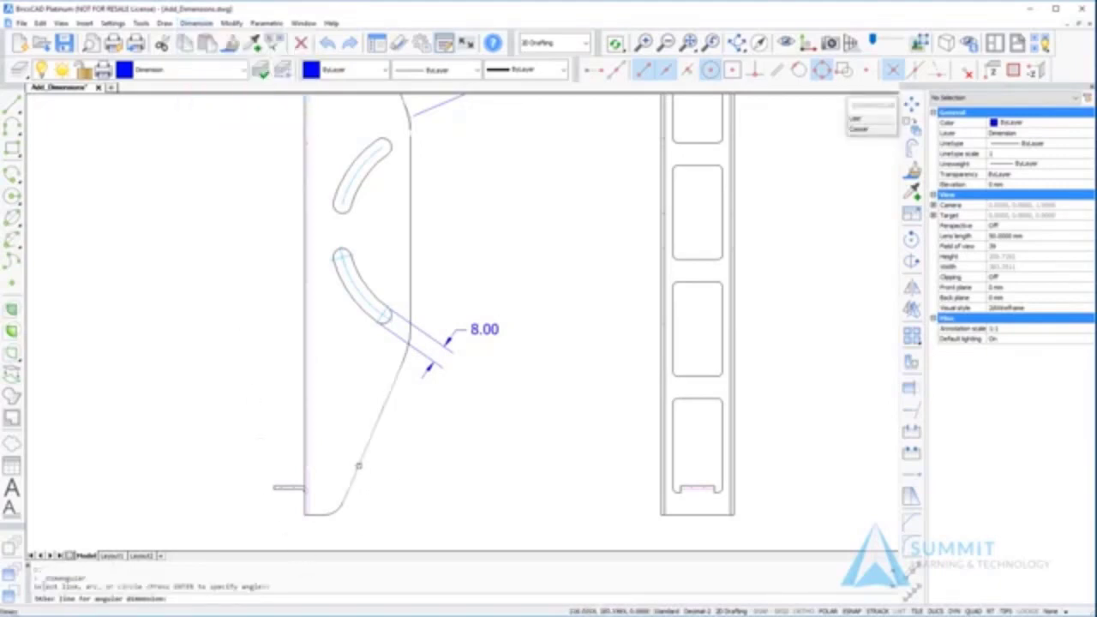
left_click(312, 515)
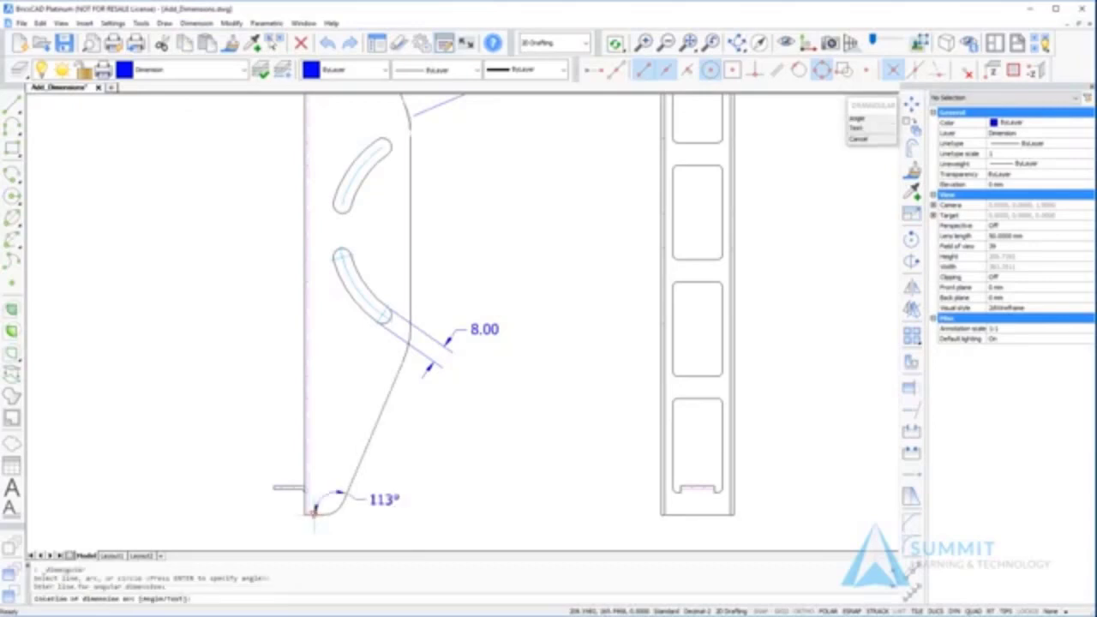
left_click(406, 467)
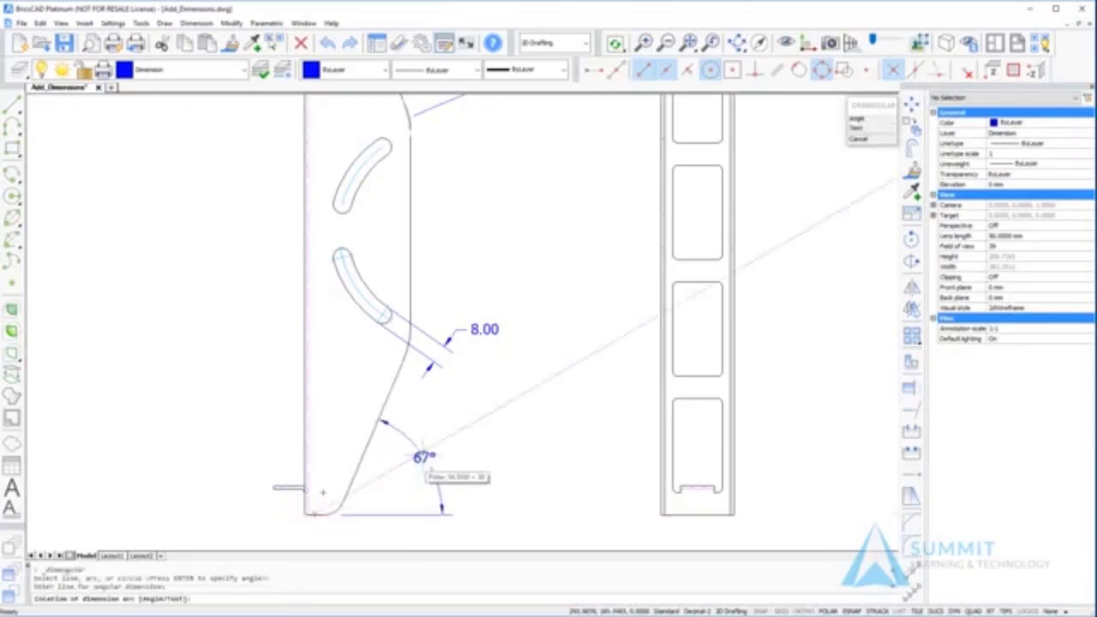
left_click(422, 445)
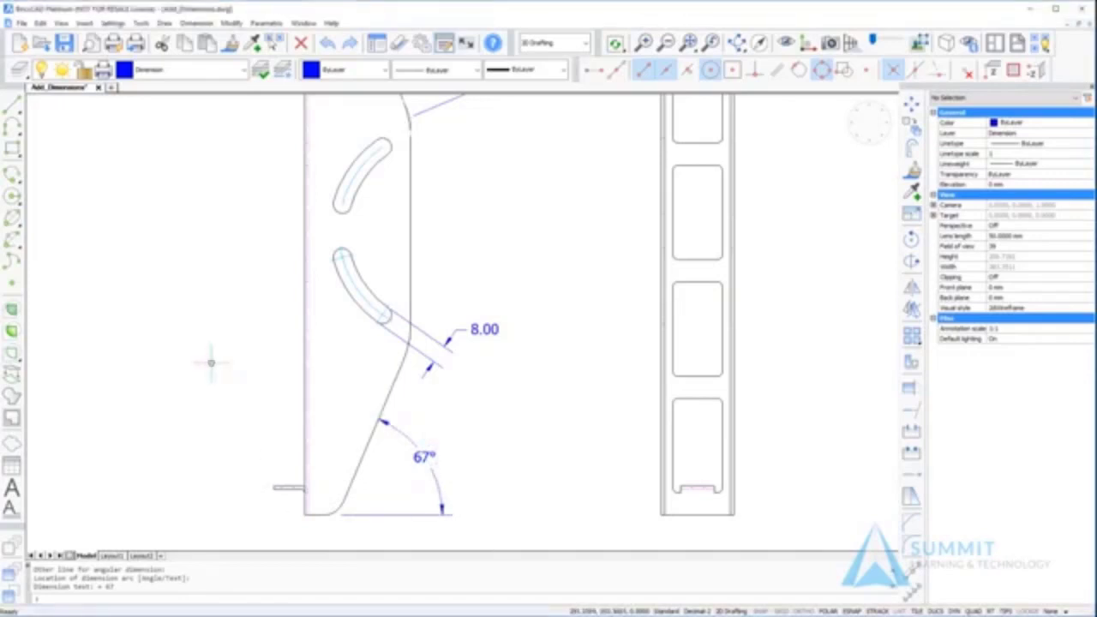
- Add an angular dimension between the slanted and vertical sides of the hook notch at the side view's upper end
key("Return")
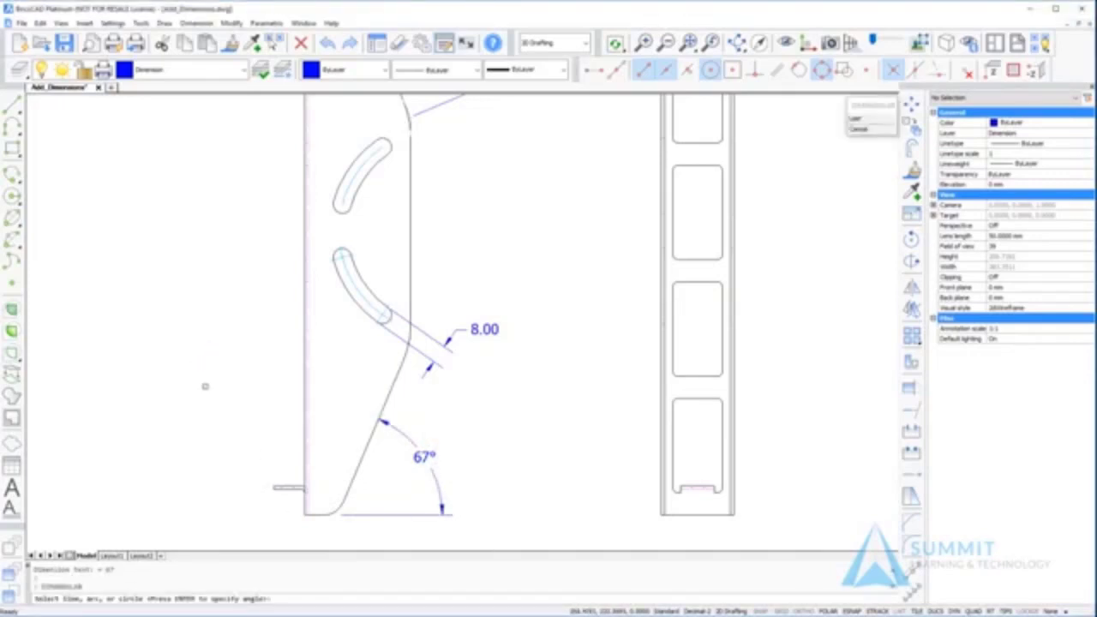
middle_click_drag(237, 345, 266, 592)
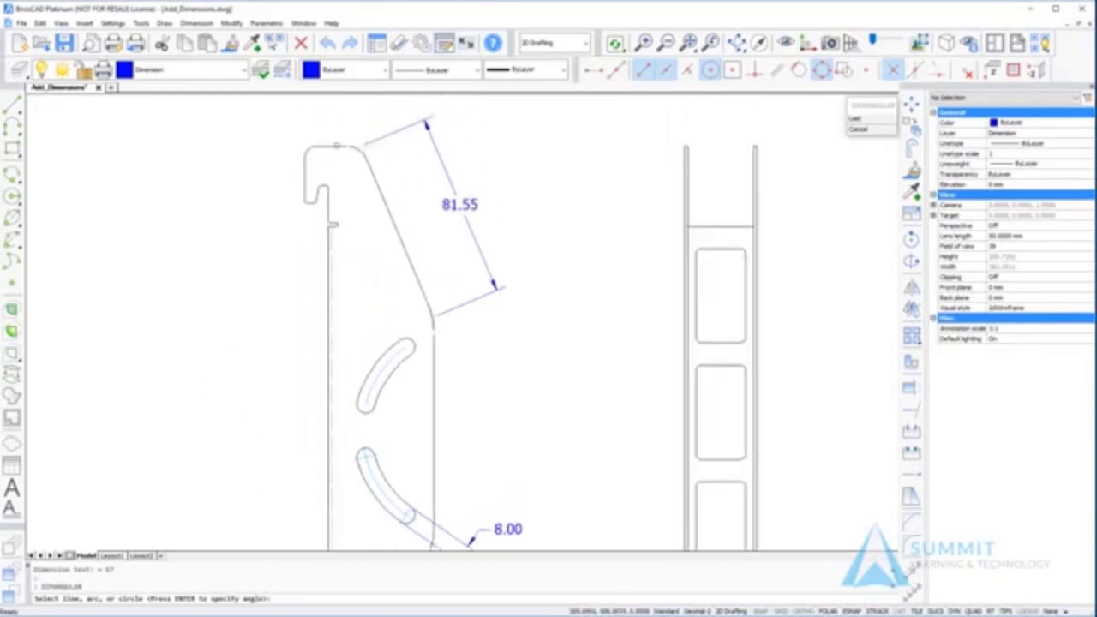
scroll(318, 179, "down", 1)
scroll(318, 178, "up", 4)
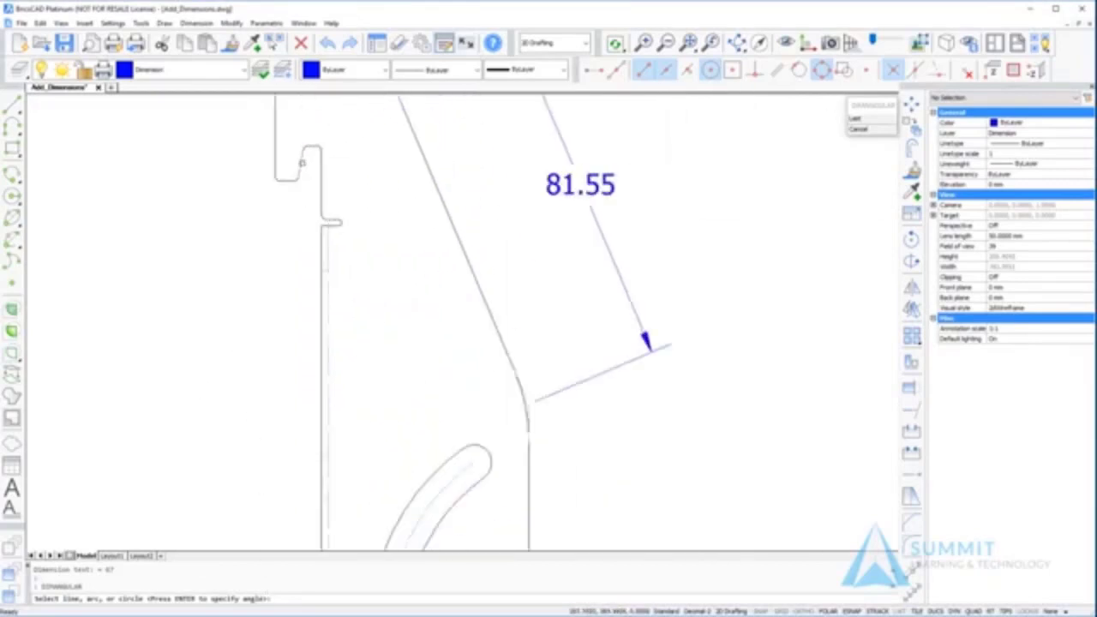
left_click(301, 163)
left_click(321, 170)
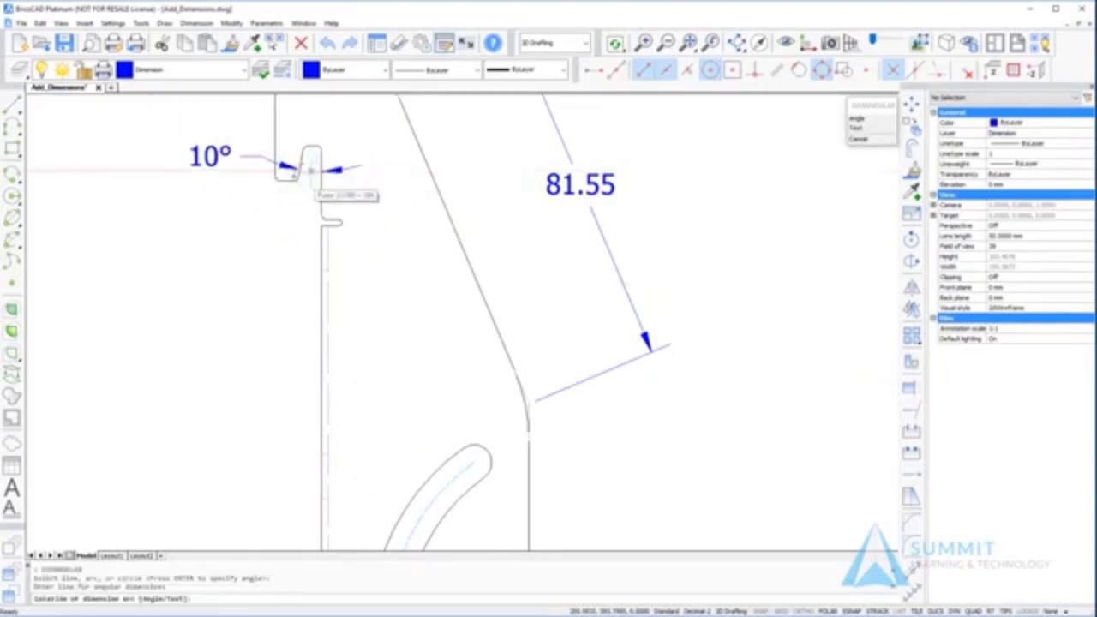
left_click(310, 170)
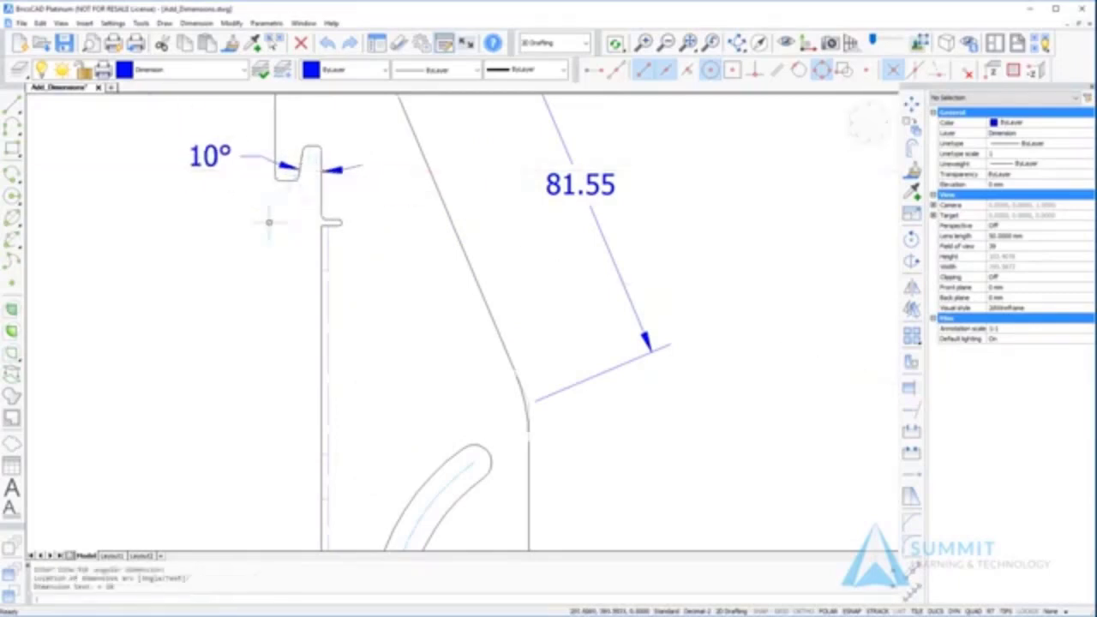
- Add an arc length dimension to the upper curved slot's centreline, placed to the left of the side view
mouse_move(428, 419)
middle_mouse_down()
mouse_move(374, 209)
mouse_move(360, 223)
middle_mouse_up()
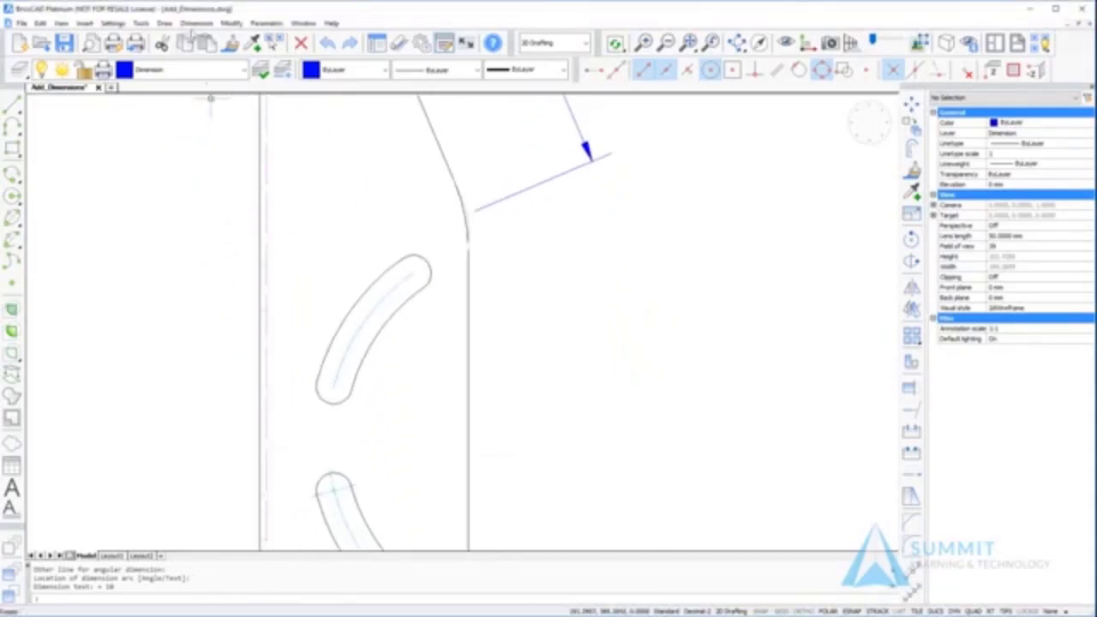
left_click(196, 24)
left_click(200, 63)
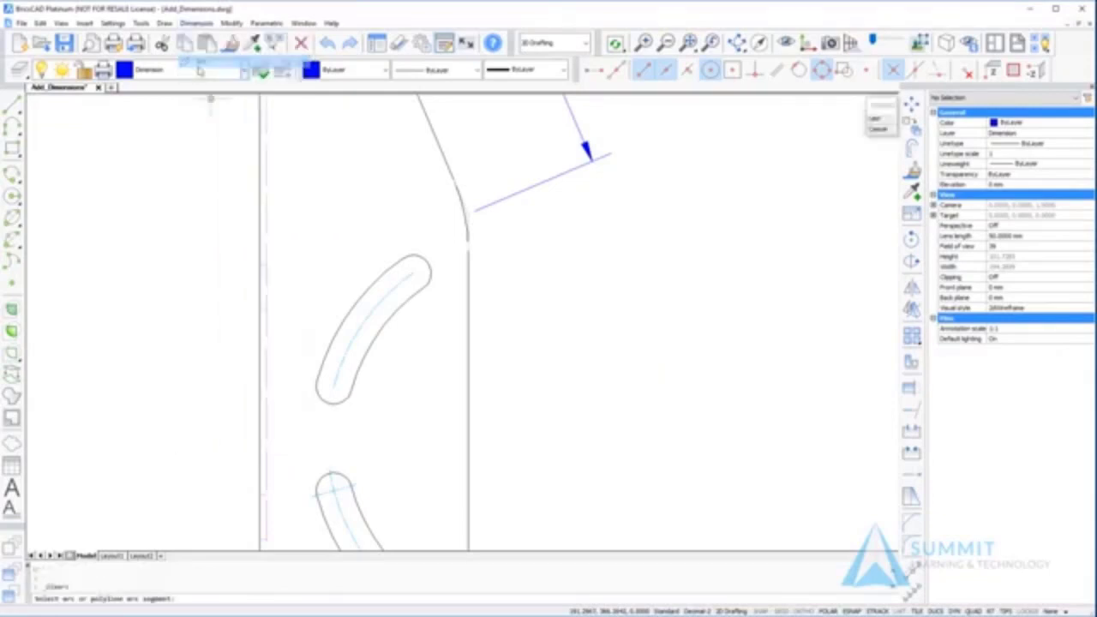
left_click(357, 333)
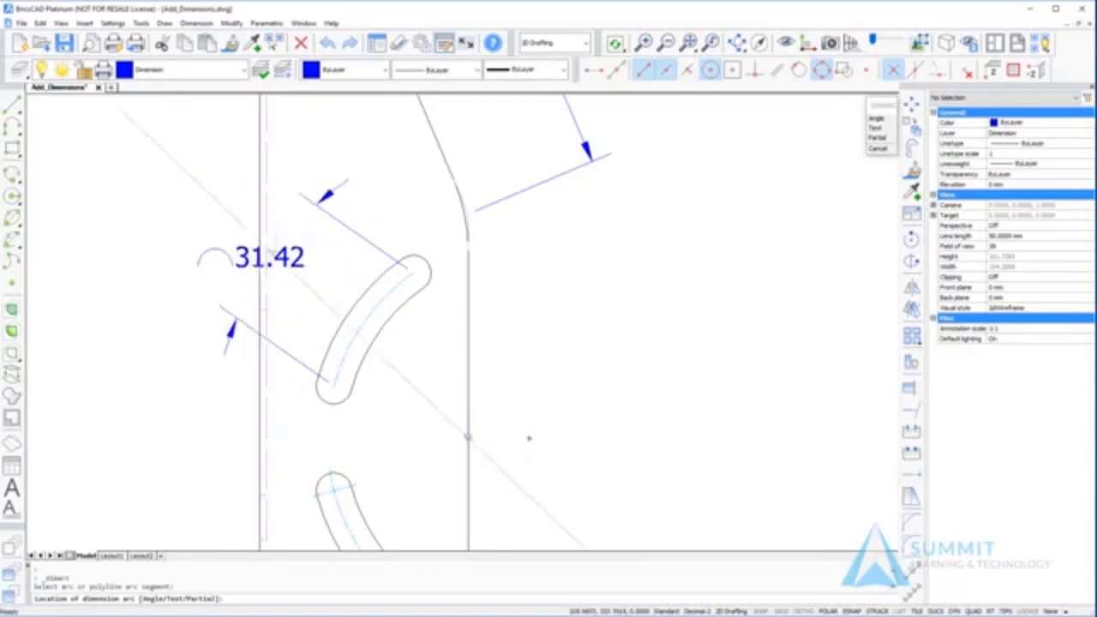
left_click(182, 195)
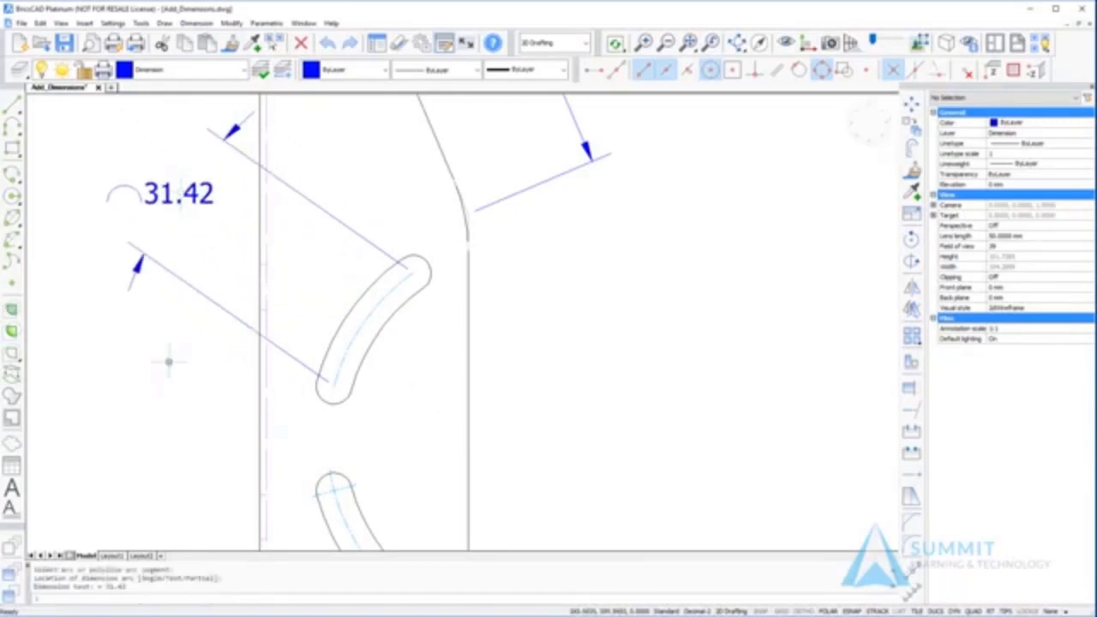
- Add an angular dimension to the upper curved slot's centreline arc, placed on the inner side of the curve
left_click(196, 23)
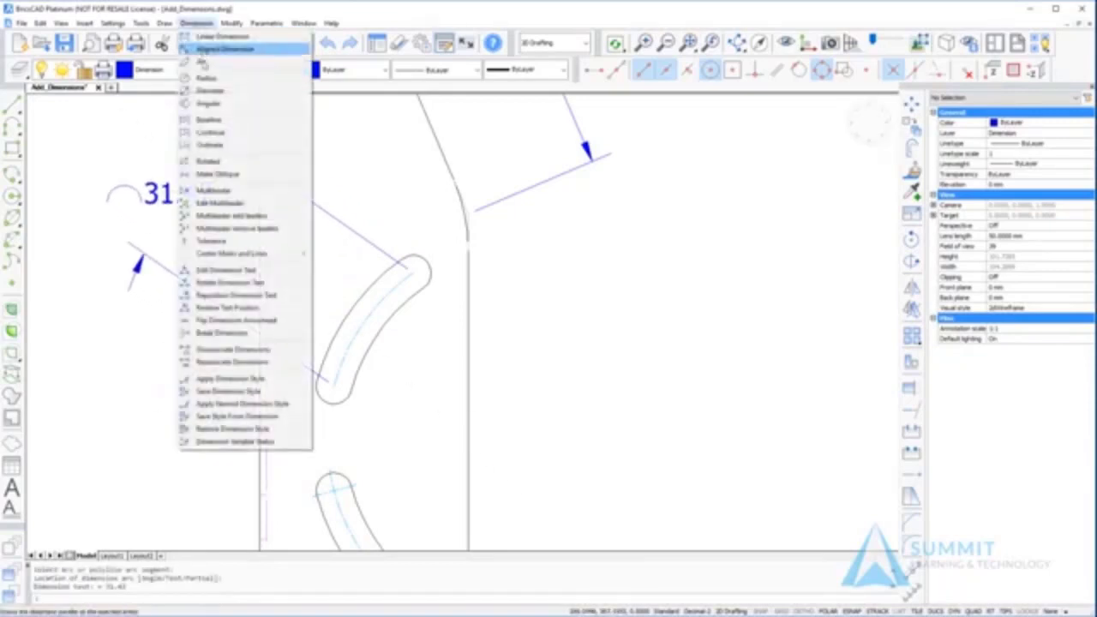
left_click(208, 103)
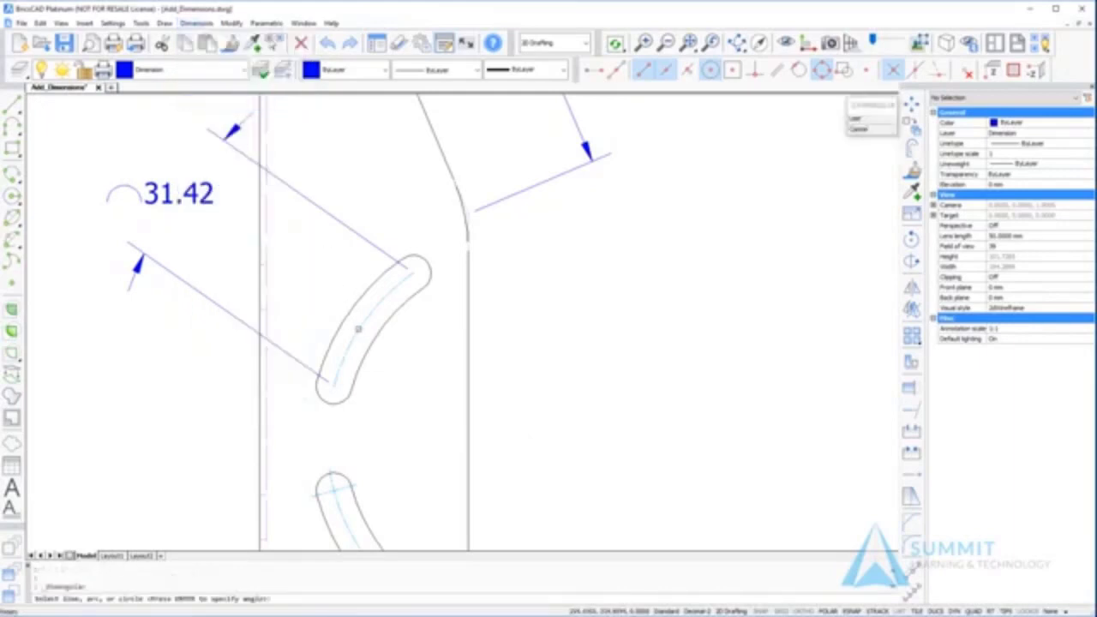
left_click(358, 328)
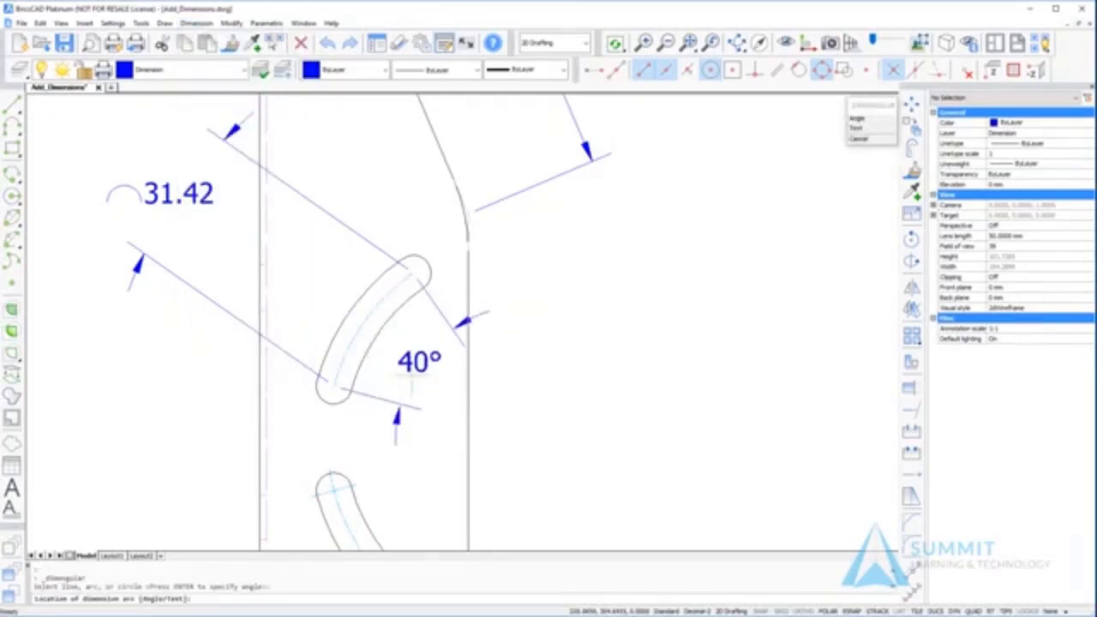
left_click(411, 377)
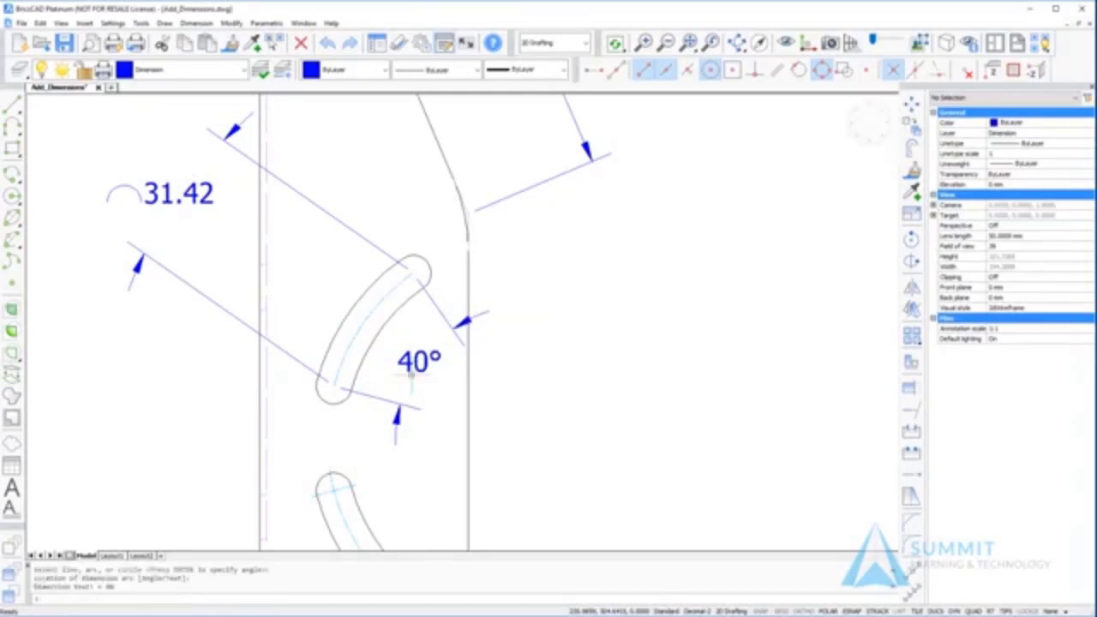
- Add a radius dimension to the lower curved slot's centreline arc, with its text to the right of the part
mouse_move(542, 450)
middle_mouse_down()
mouse_move(524, 343)
mouse_move(495, 269)
middle_mouse_up()
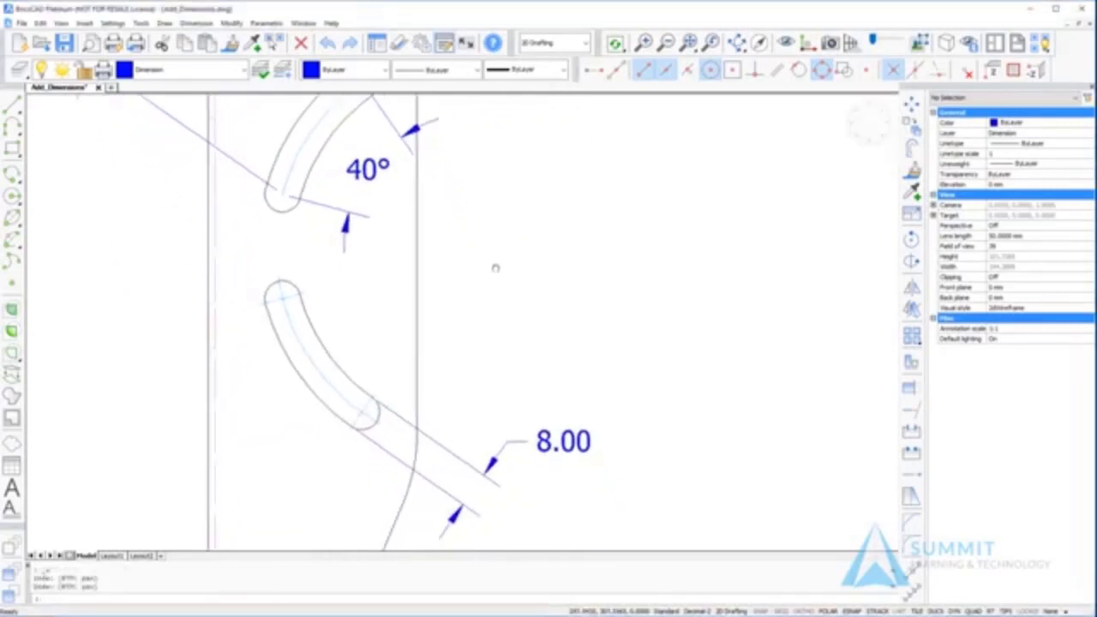
left_click(196, 24)
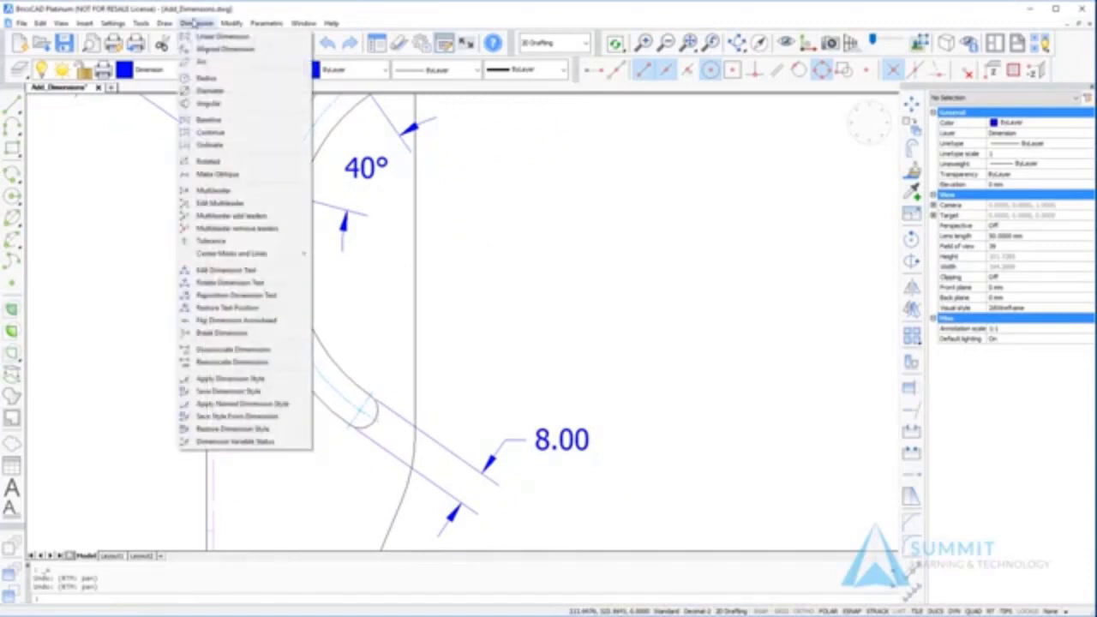
left_click(207, 79)
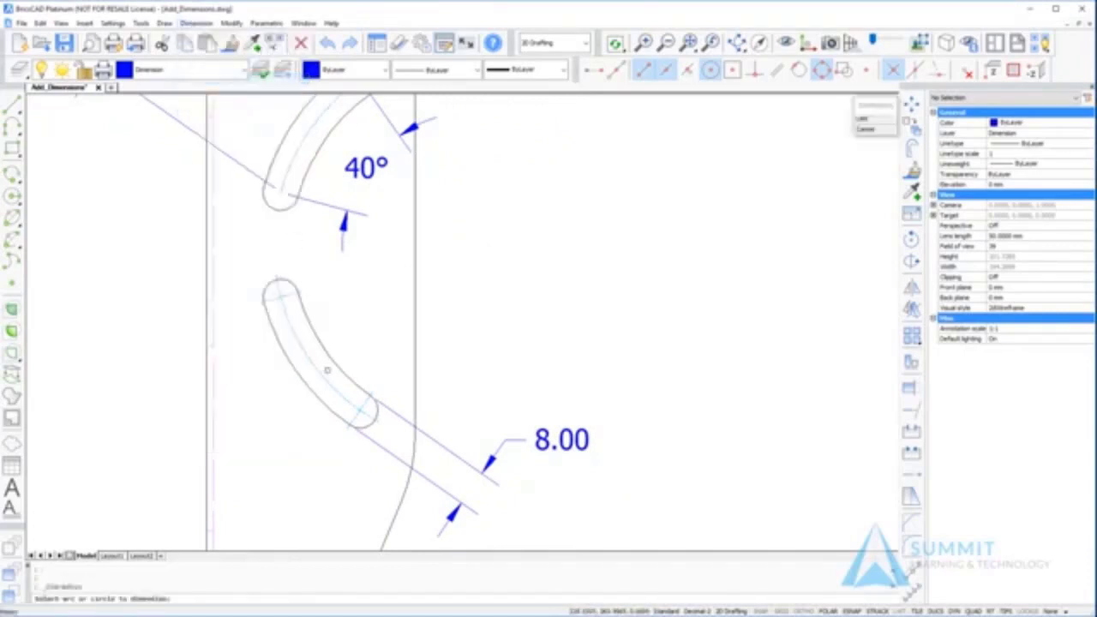
left_click(334, 392)
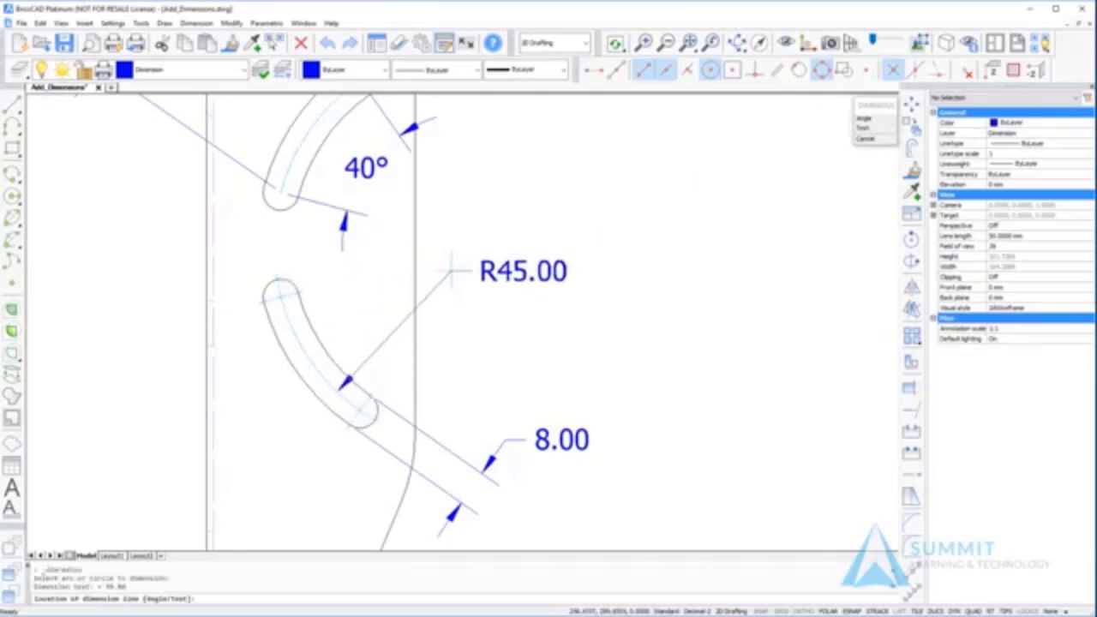
left_click(472, 298)
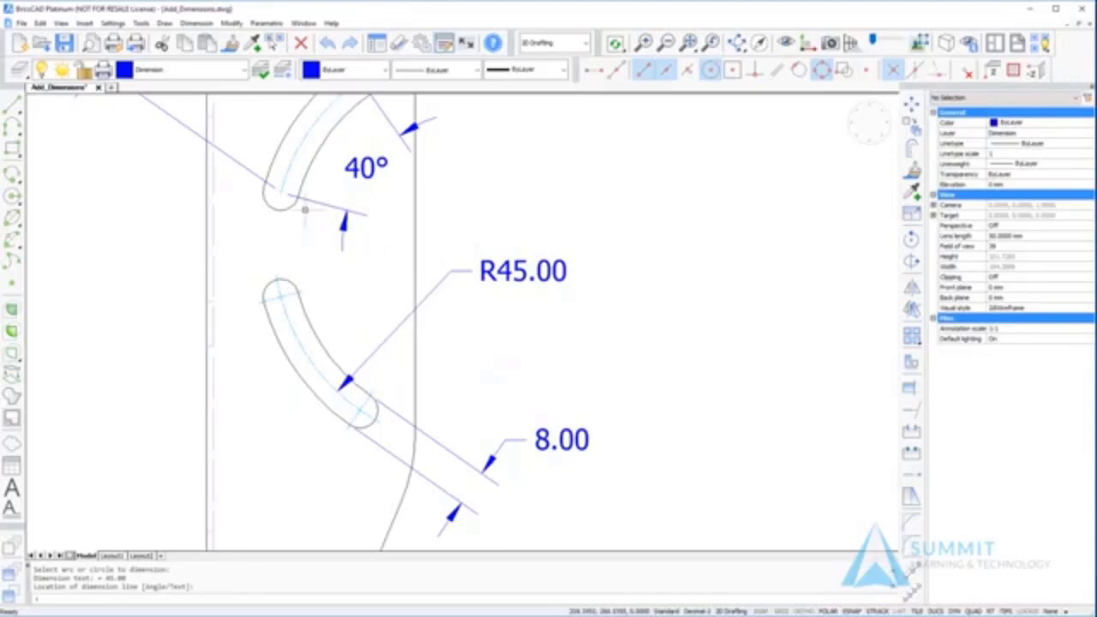
- Add a diameter dimension to the tab's small round hole in the top view, with its text below the 15.00 dimension
mouse_move(301, 209)
middle_mouse_down()
mouse_move(367, 399)
mouse_move(363, 305)
mouse_move(402, 521)
middle_mouse_up()
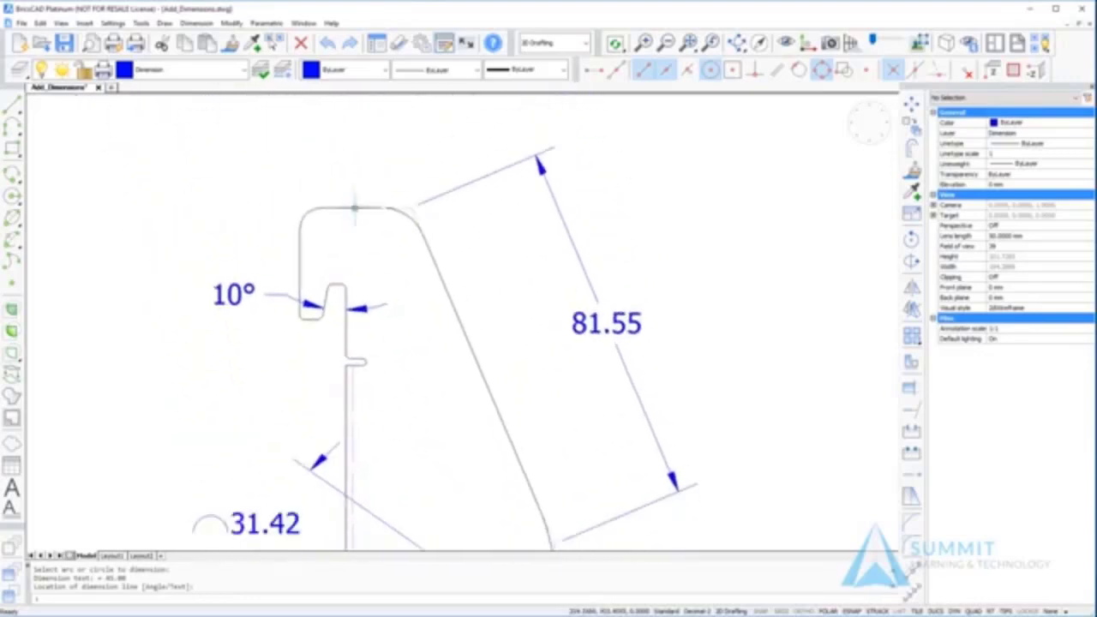
scroll(354, 207, "down", 5)
middle_click_drag(352, 112, 375, 326)
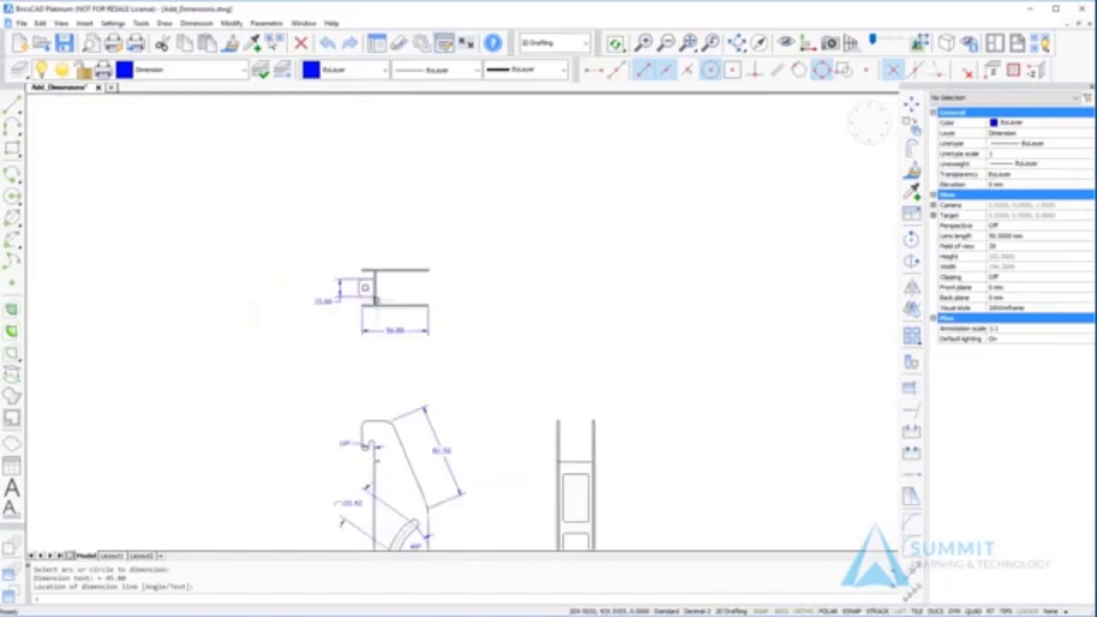
scroll(375, 300, "up", 3)
left_click(194, 24)
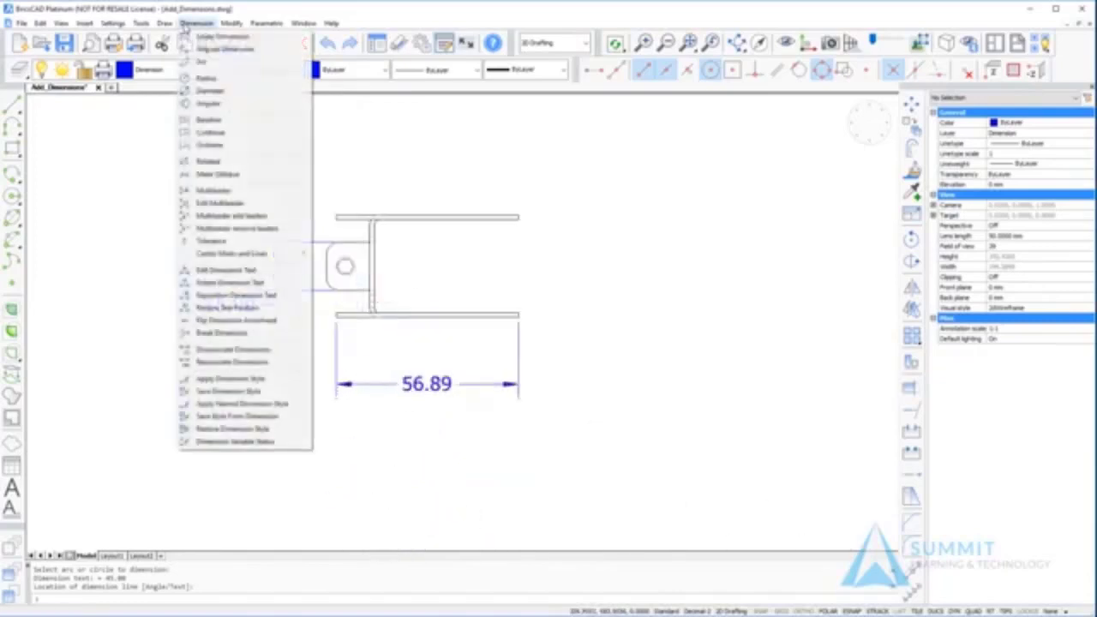
left_click(206, 90)
scroll(344, 273, "down", 1)
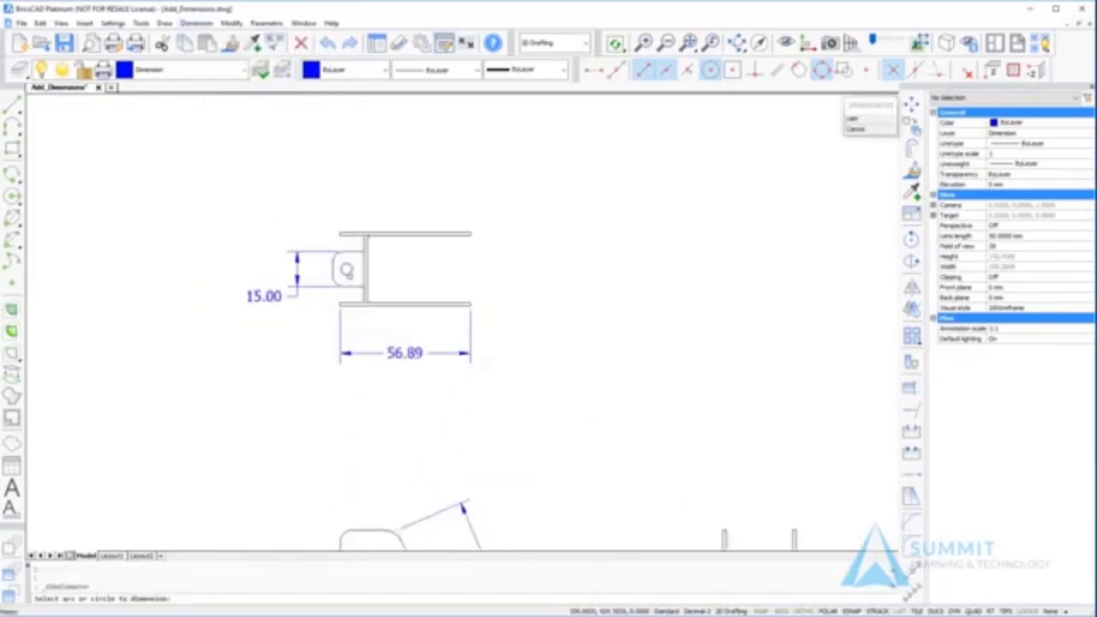
scroll(347, 275, "up", 3)
scroll(349, 277, "up", 1)
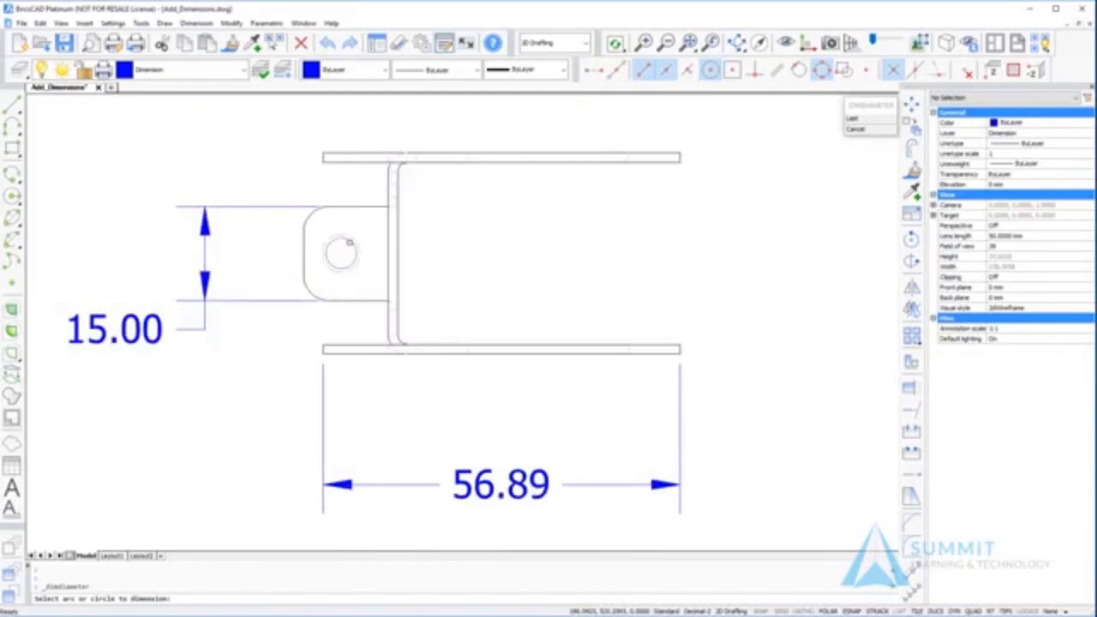
left_click(348, 244)
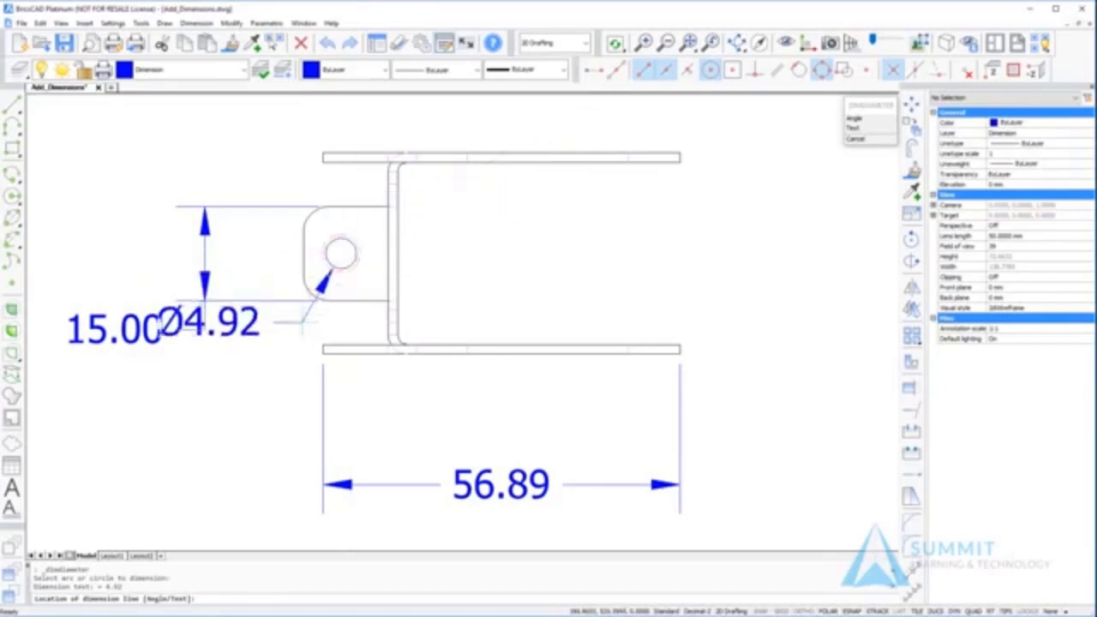
left_click(239, 416)
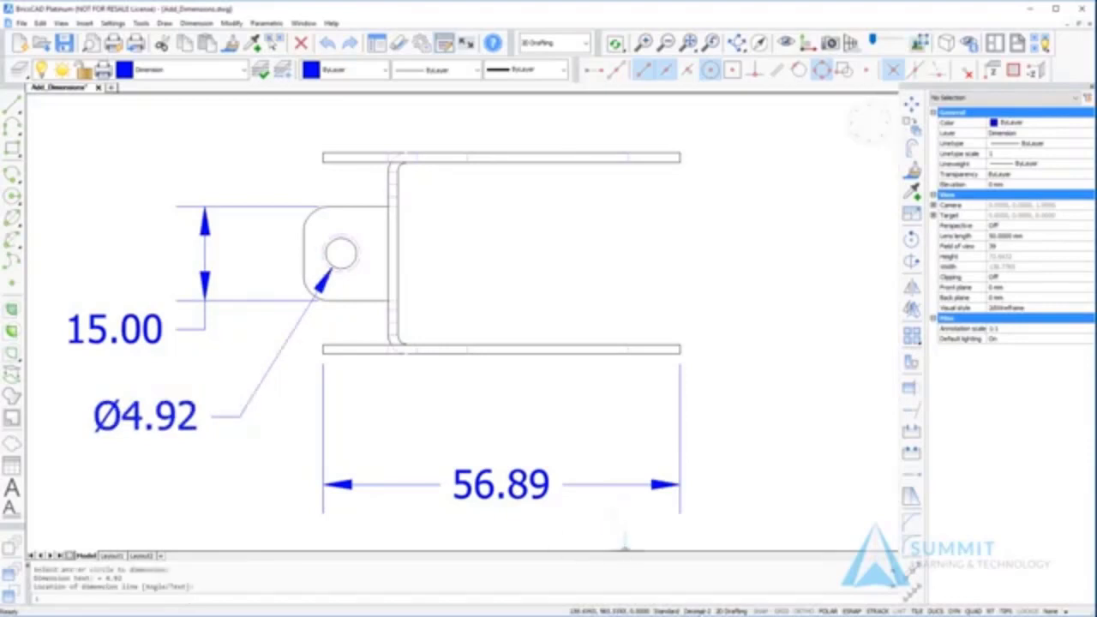
- Make Dual Dim the current dimension style and add a horizontal linear dimension across the wall plate's full width, above the front view
left_click(695, 611)
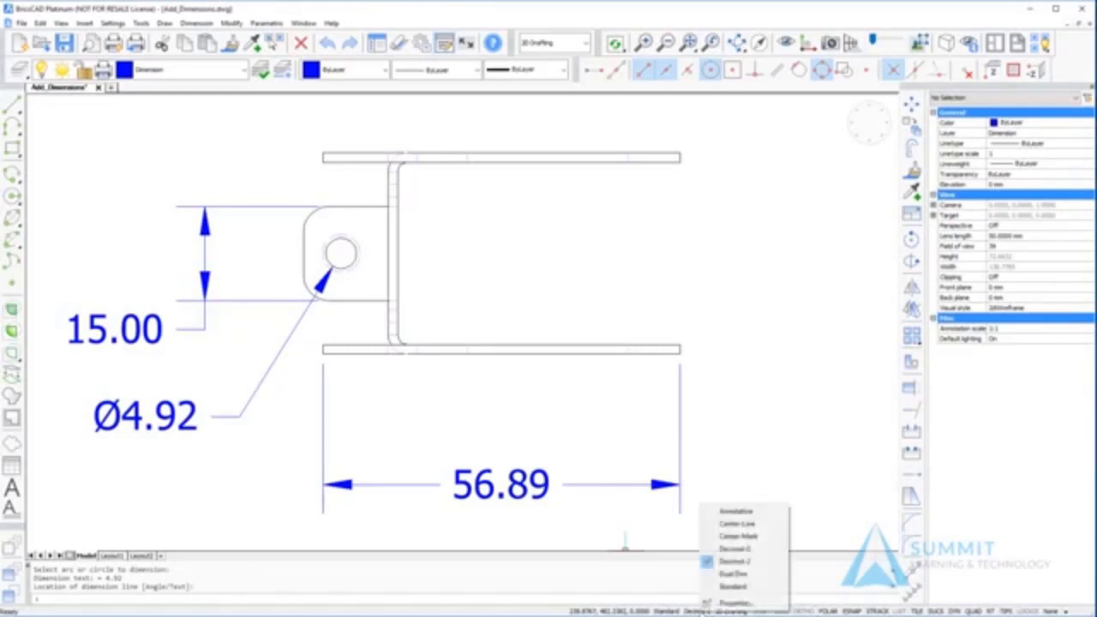
left_click(732, 574)
scroll(723, 342, "down", 5)
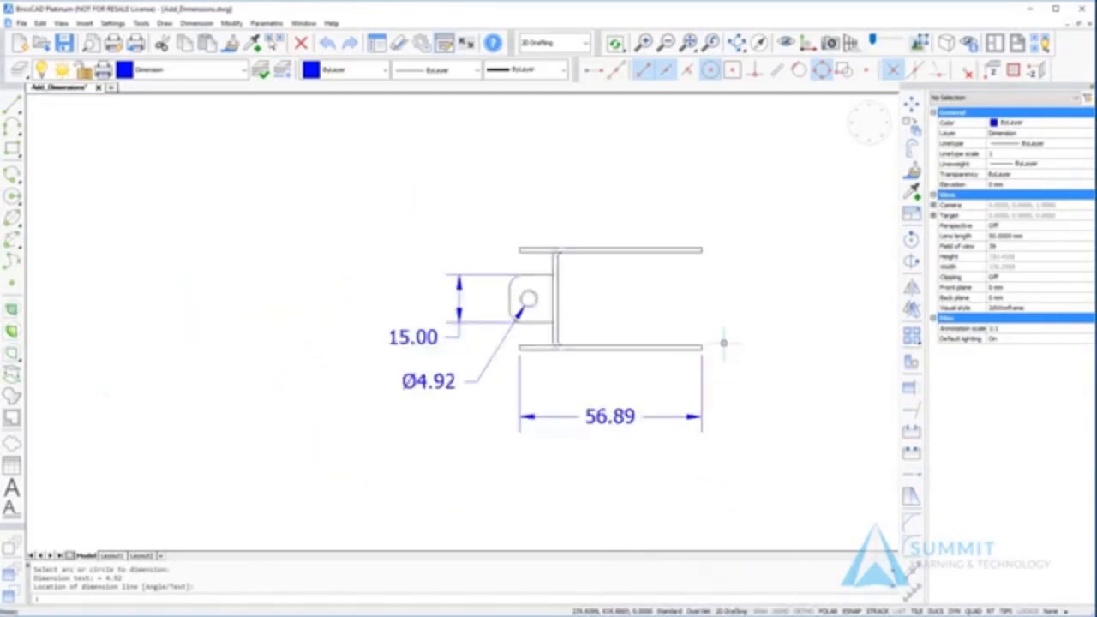
scroll(609, 394, "up", 4)
scroll(611, 398, "down", 8)
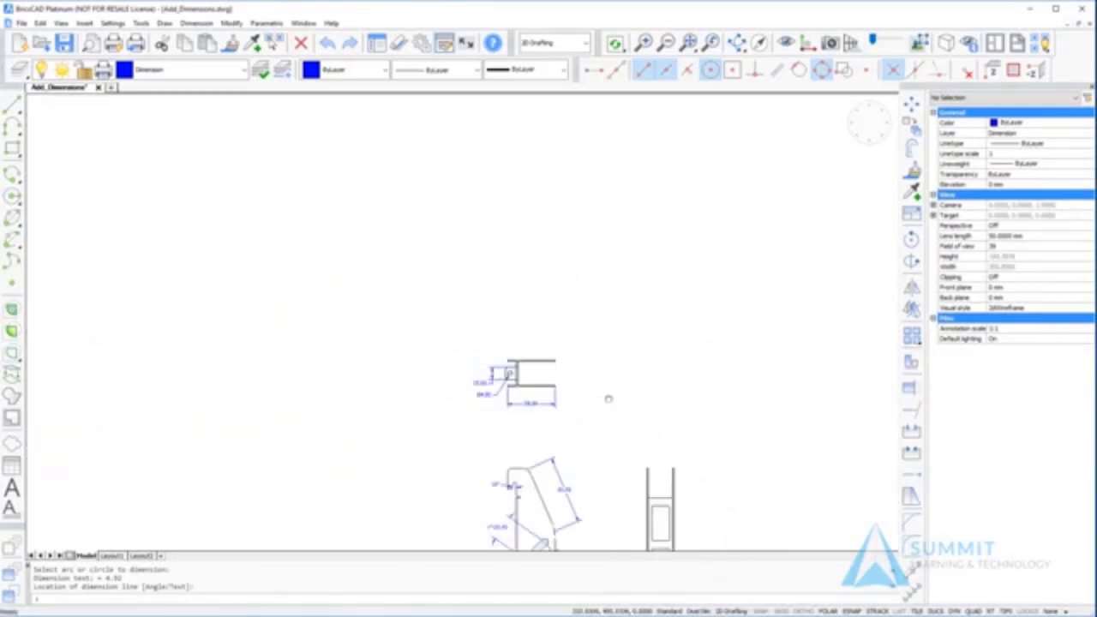
middle_click_drag(609, 398, 283, 295)
scroll(283, 294, "down", 2)
mouse_move(512, 372)
middle_mouse_down()
mouse_move(348, 365)
mouse_move(240, 333)
middle_mouse_up()
scroll(225, 334, "down", 2)
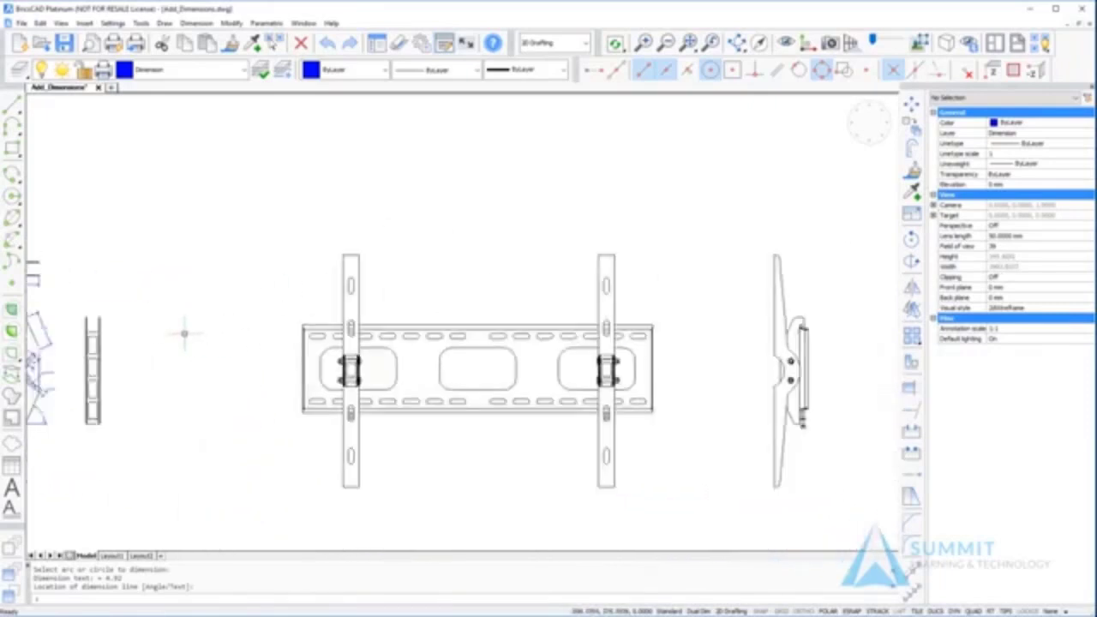
scroll(184, 334, "up", 2)
mouse_move(454, 254)
middle_mouse_down()
mouse_move(389, 284)
mouse_move(299, 283)
middle_mouse_up()
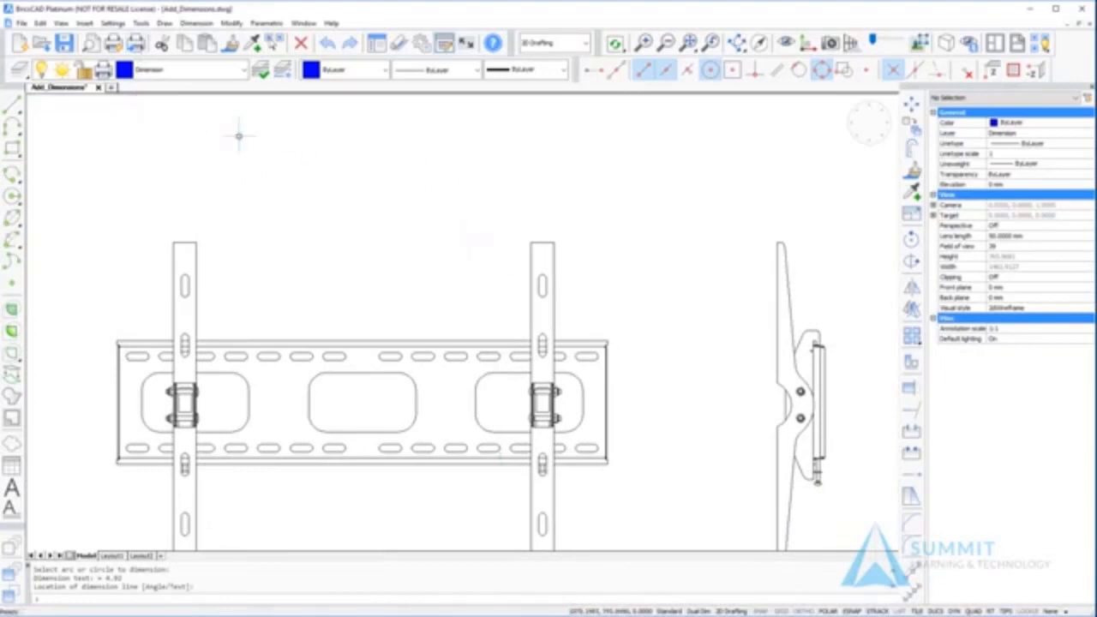
right_click(276, 186)
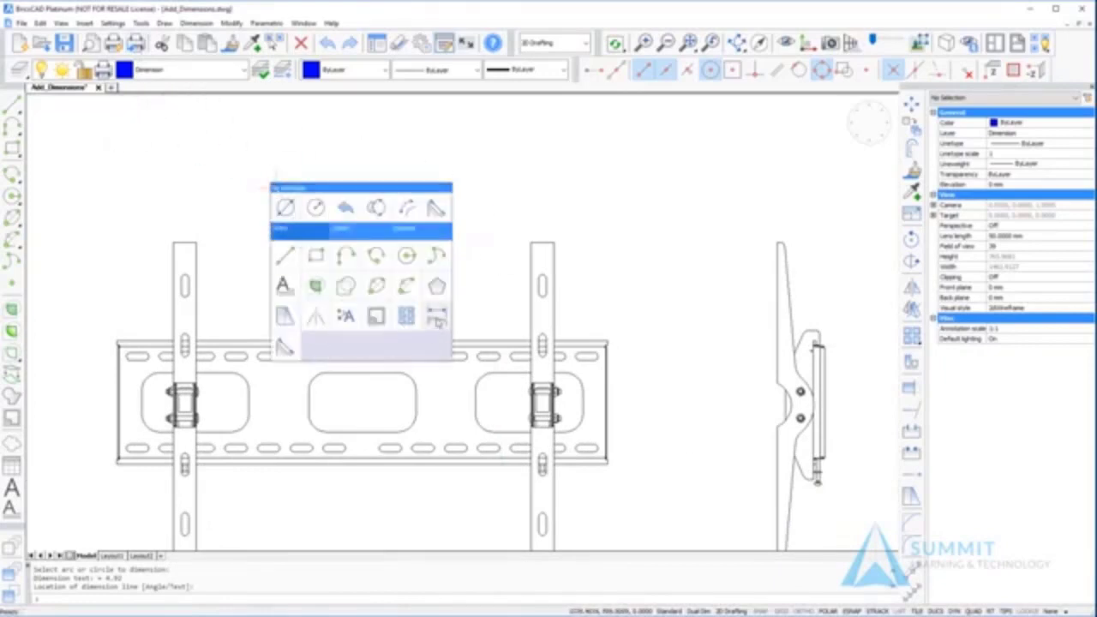
left_click(437, 319)
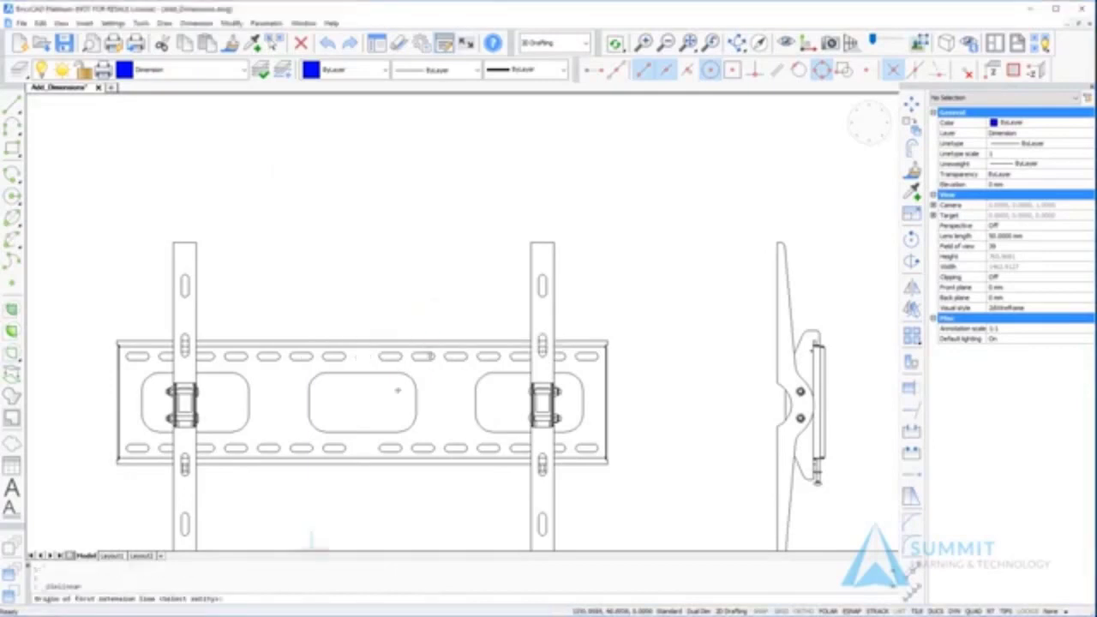
left_click(117, 342)
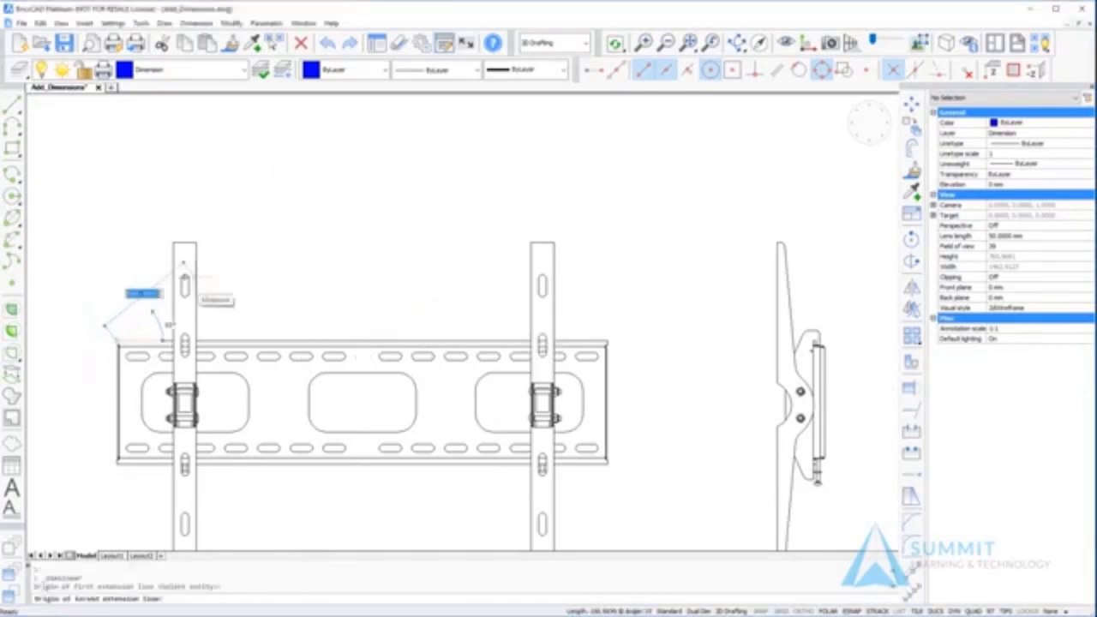
left_click(606, 343)
left_click(362, 218)
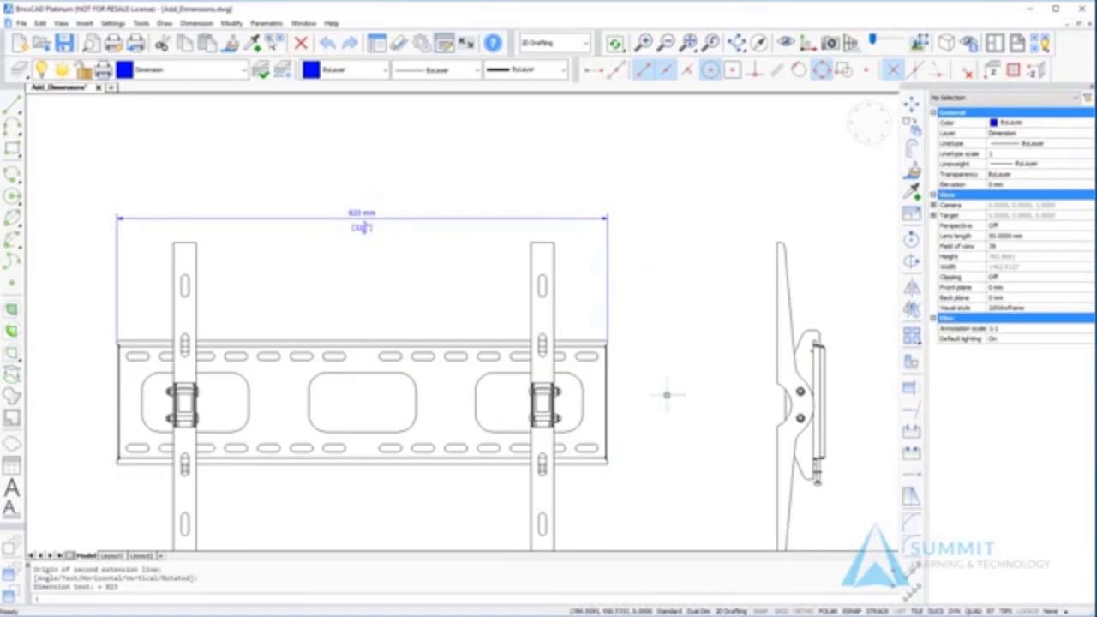
- Add a vertical linear dimension for the full height of the right upright bar, placed to the right of the front view
middle_click_drag(637, 430, 614, 356)
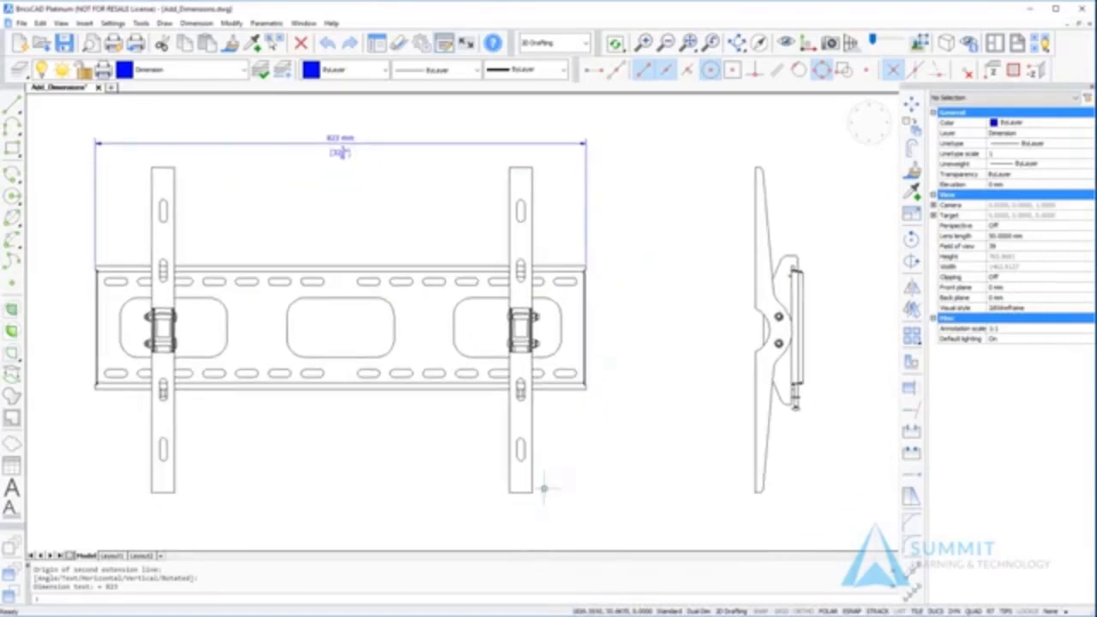
key("Return")
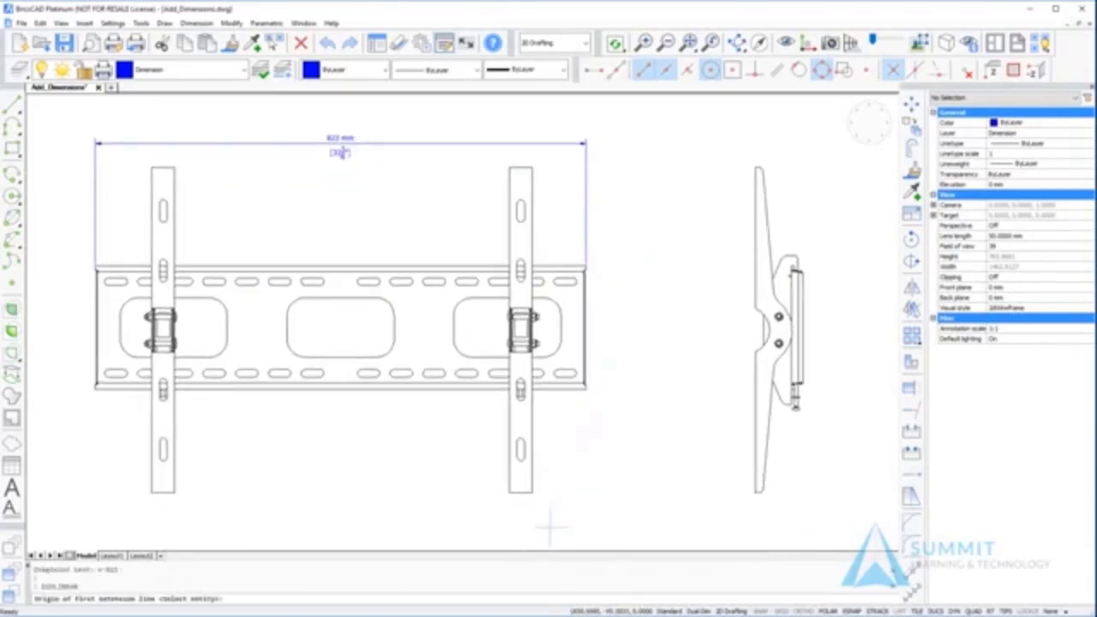
left_click(525, 487)
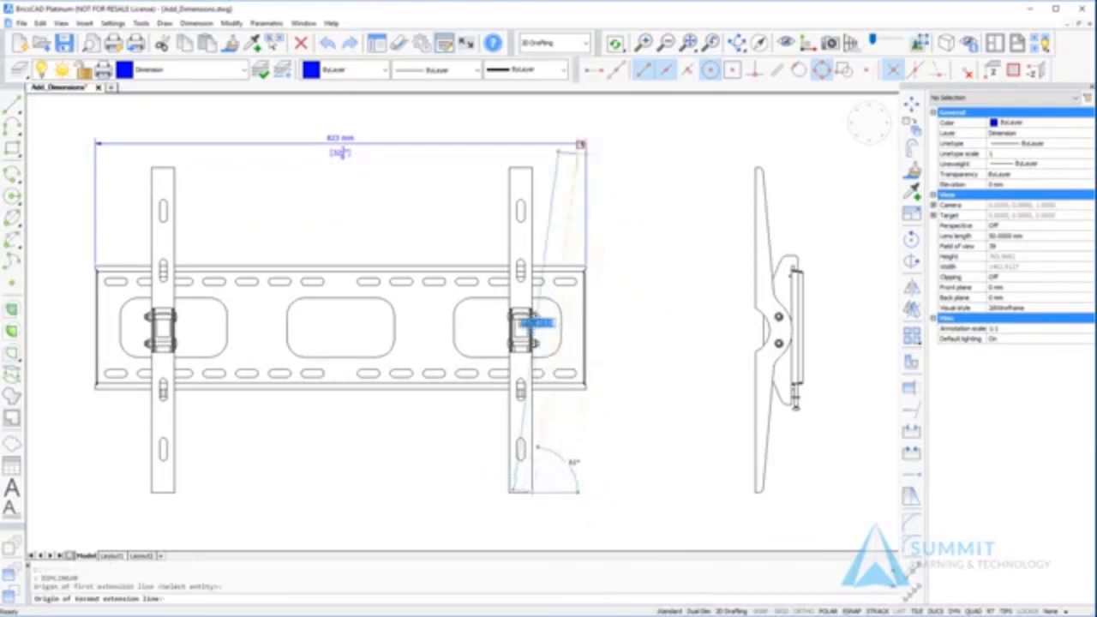
left_click(532, 168)
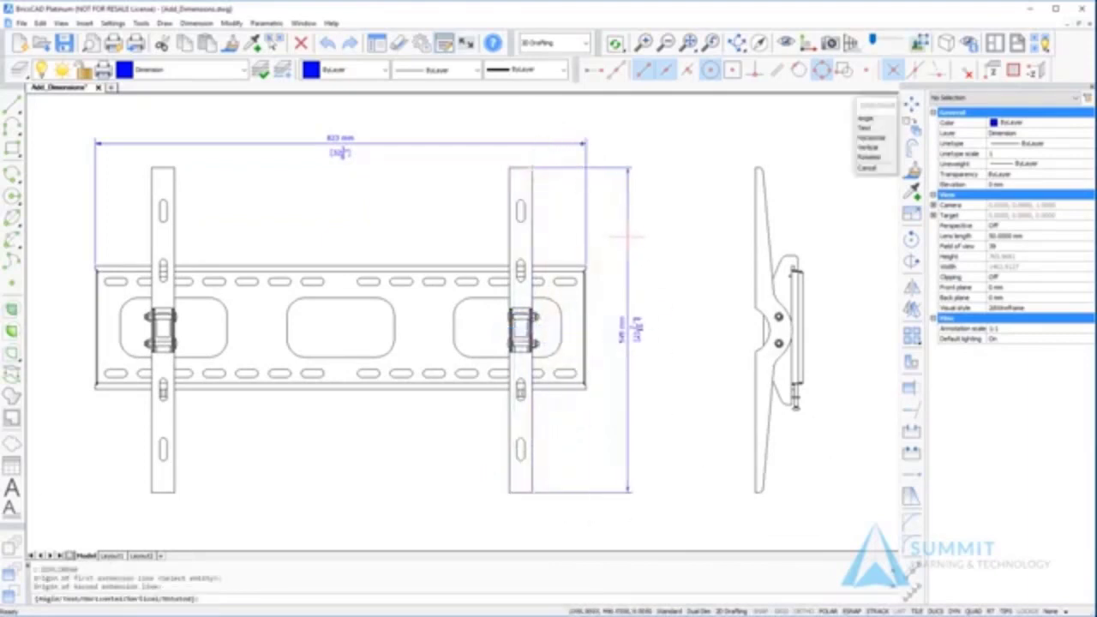
left_click(628, 236)
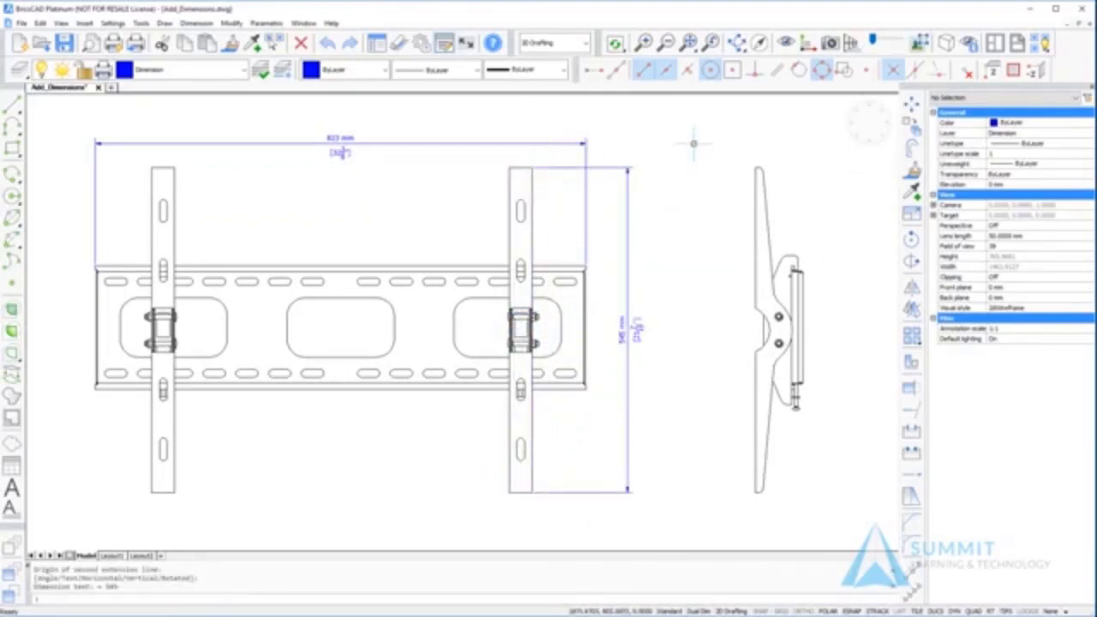
- Add a horizontal linear dimension for the assembly side view's depth, aligned with the plate's overall width dimension
key("Return")
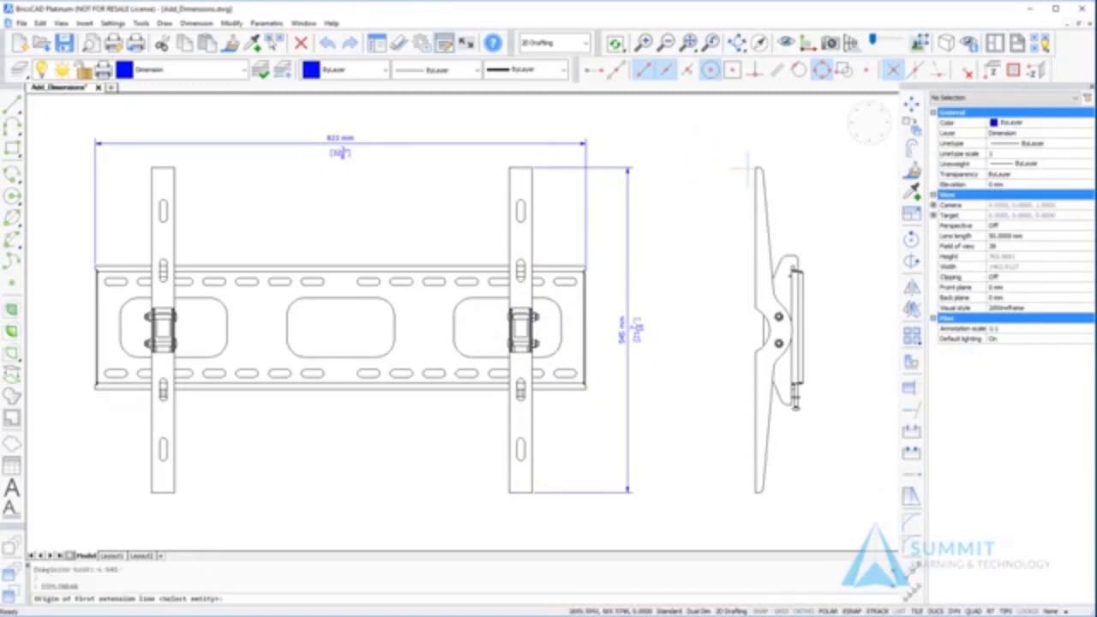
left_click(754, 168)
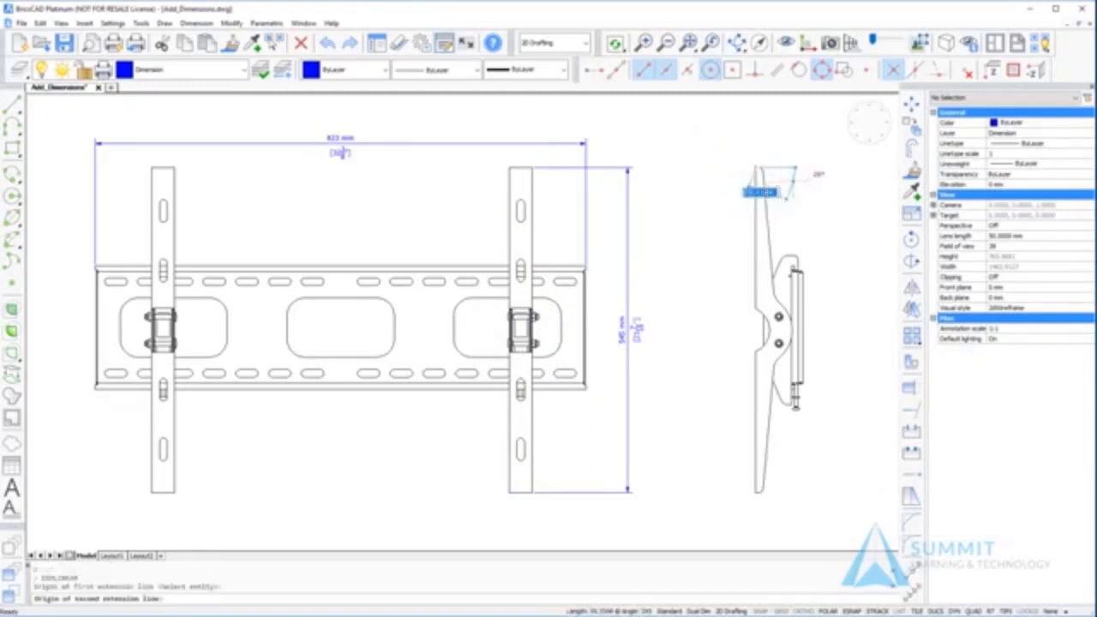
left_click(802, 271)
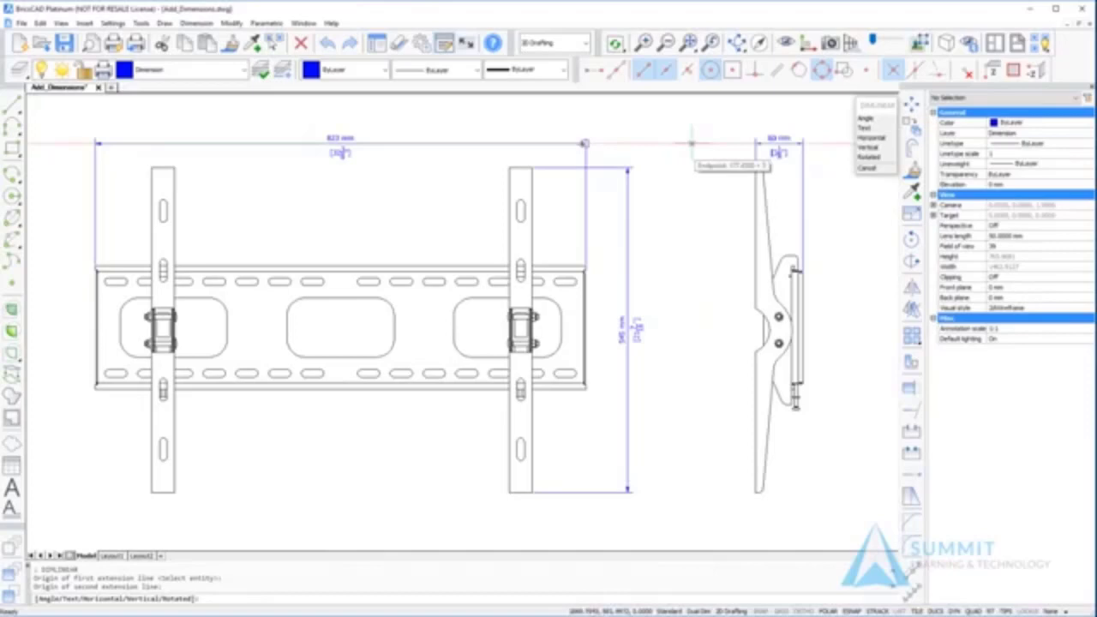
left_click(690, 142)
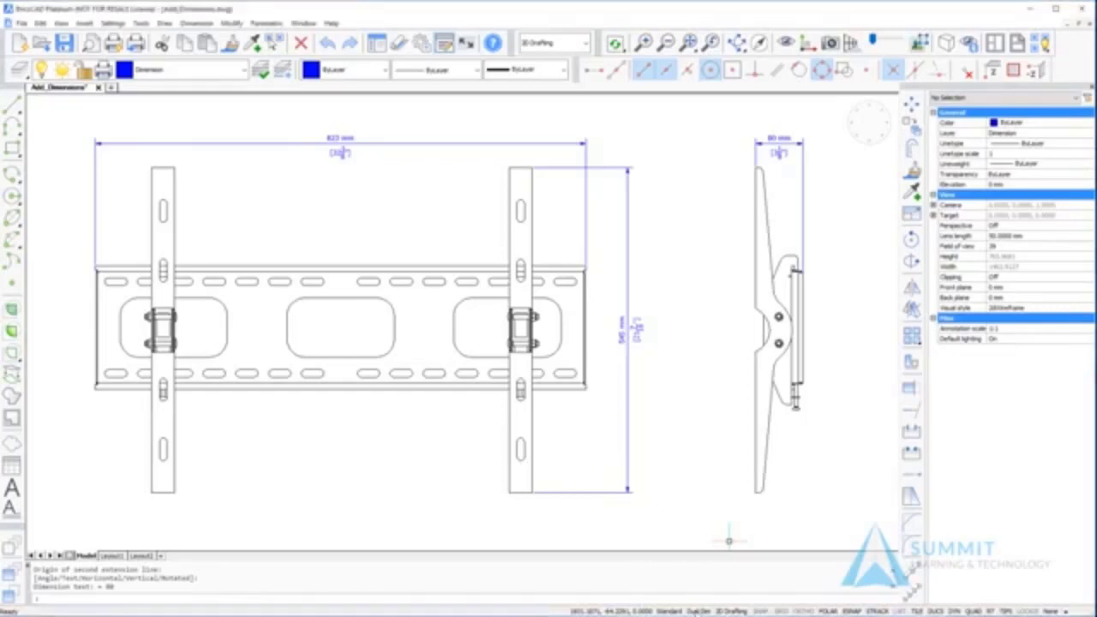
- Switch to the Decimal-0 style and add a horizontal dimension from the plate's lower-right corner to the right bar's lower slot, below the front view
left_click(697, 611)
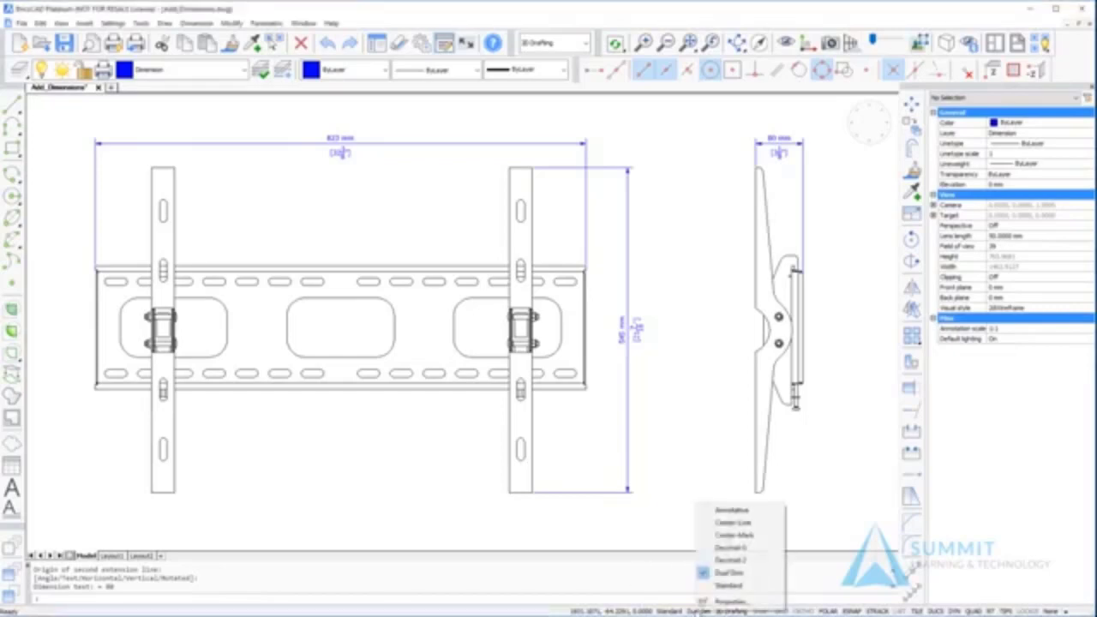
left_click(731, 547)
key("Return")
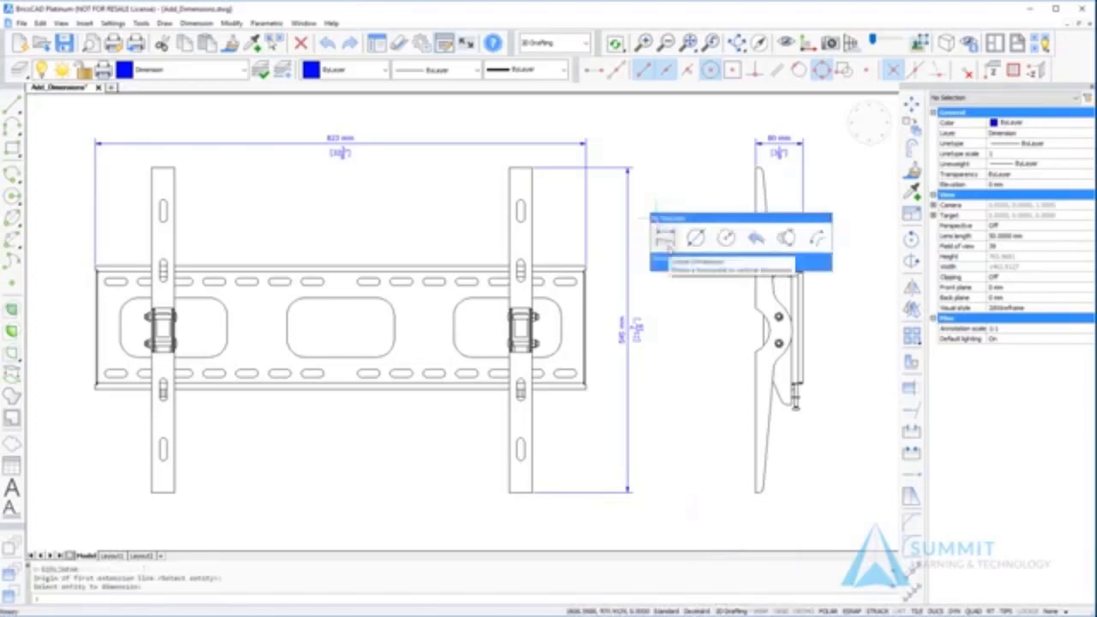
left_click(665, 239)
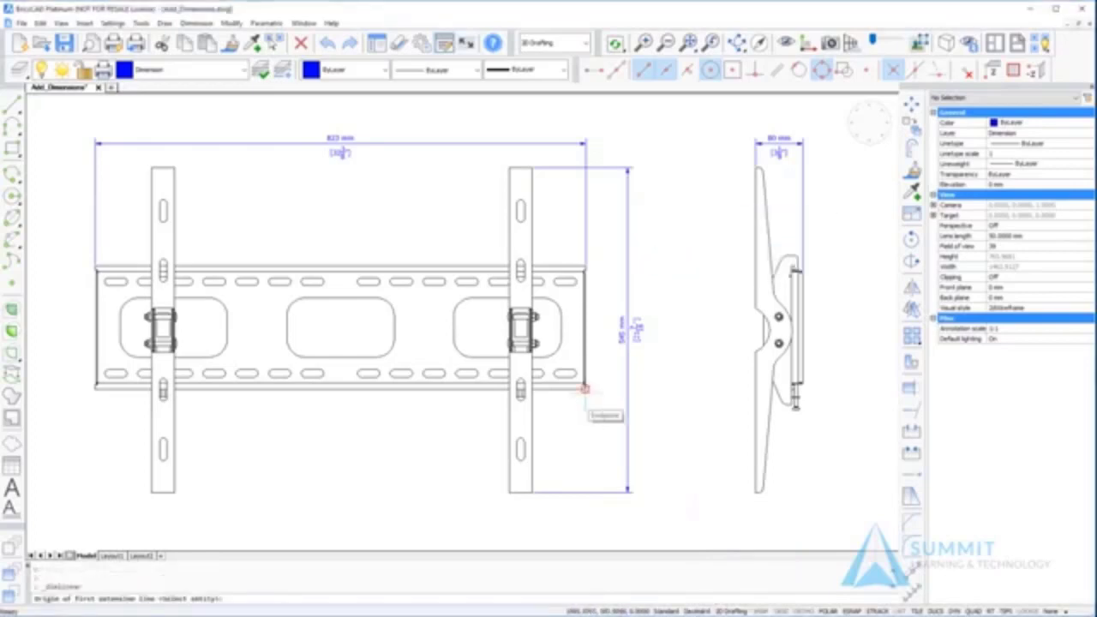
left_click(584, 386)
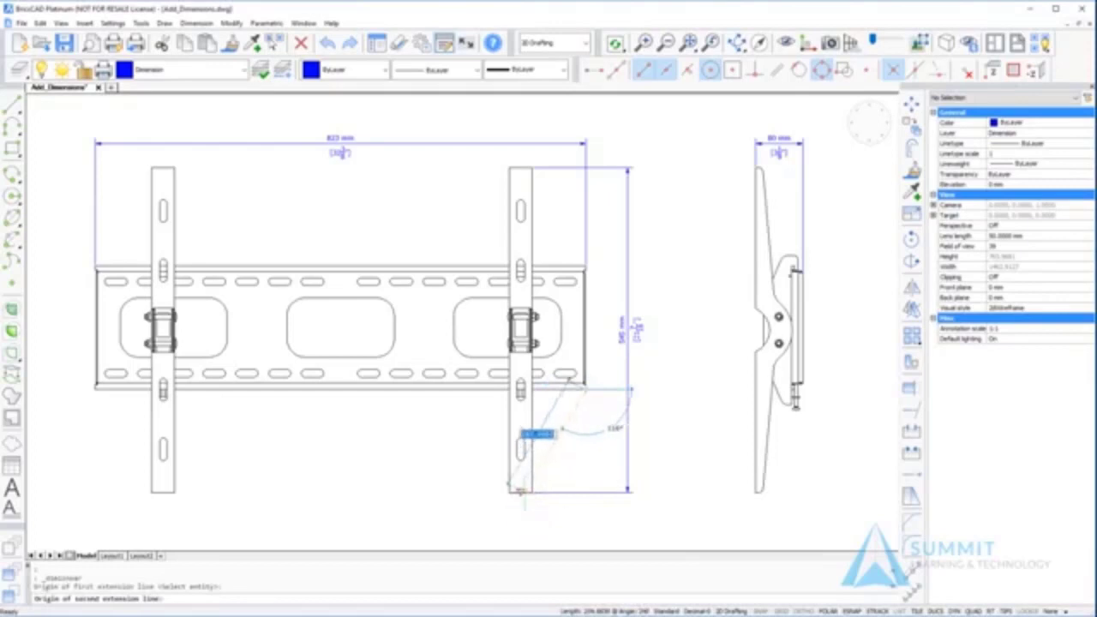
left_click(520, 450)
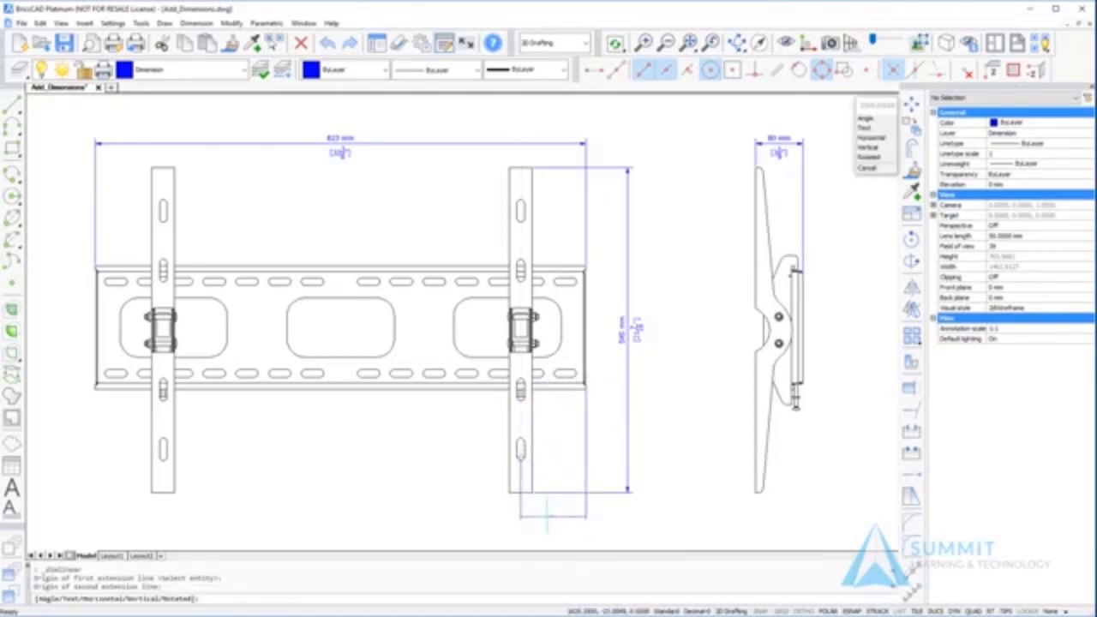
left_click(545, 514)
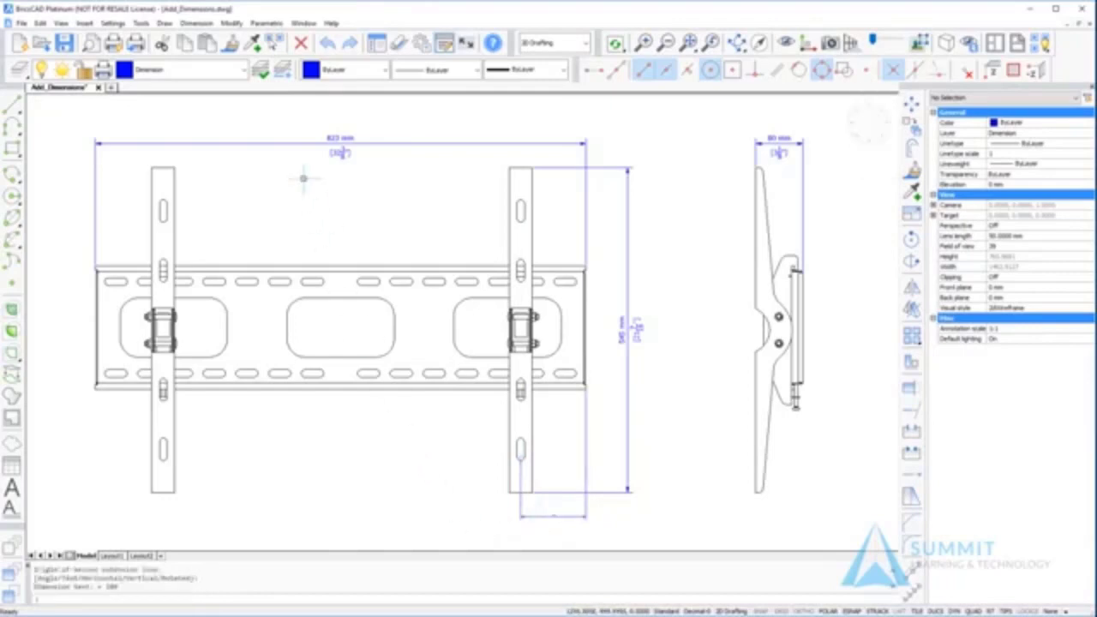
- Continue the lower dimension chain to the left bar's lower slot and on to the plate's lower-left corner
left_click(196, 23)
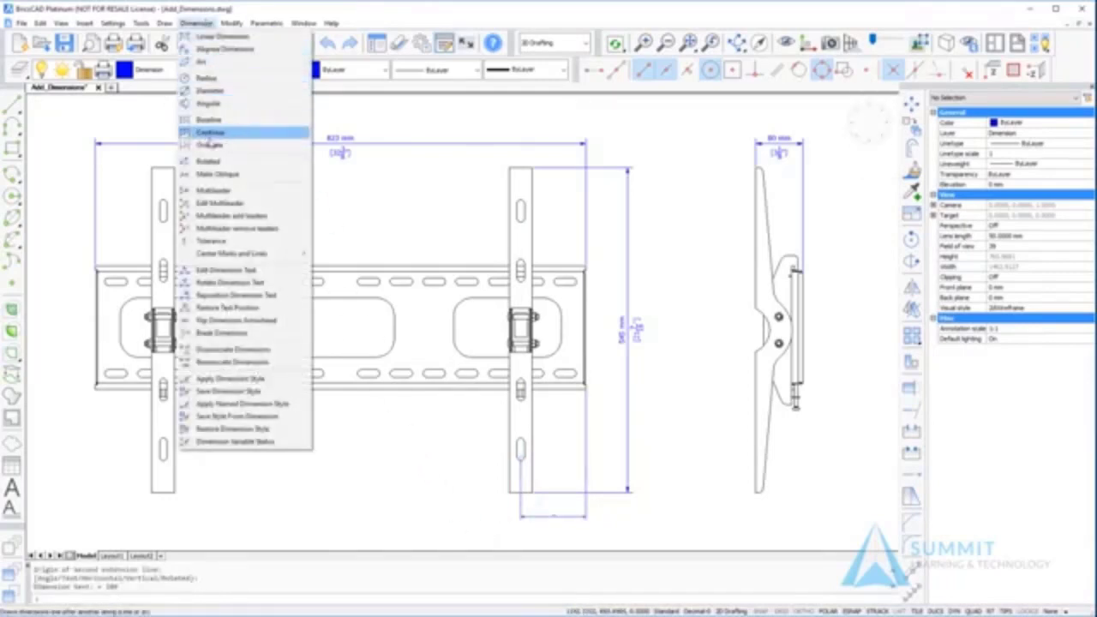
left_click(209, 134)
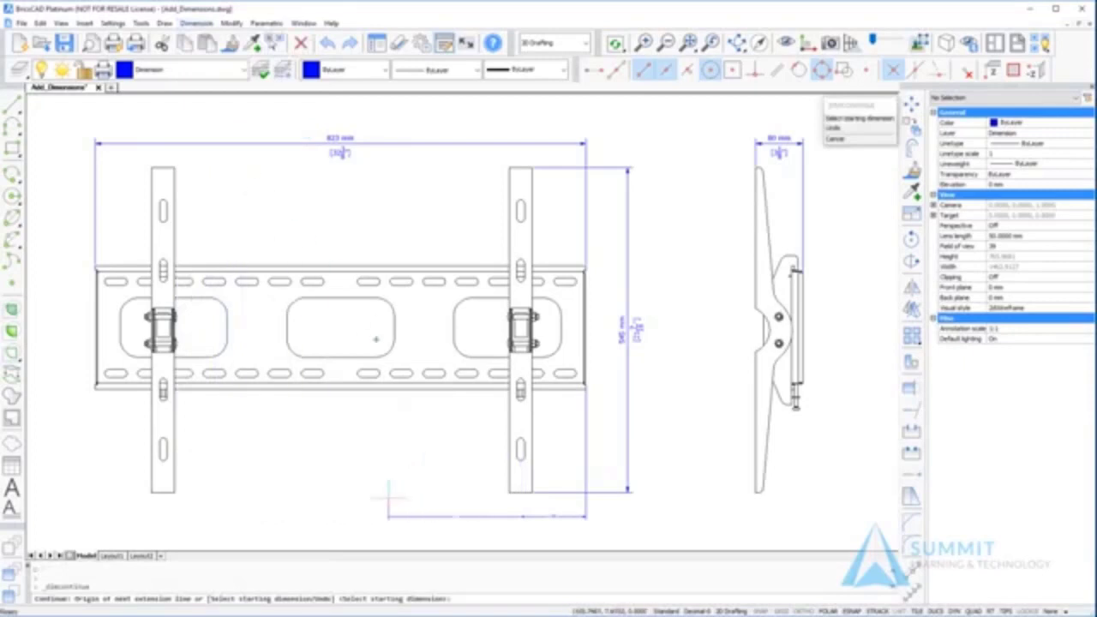
left_click(163, 454)
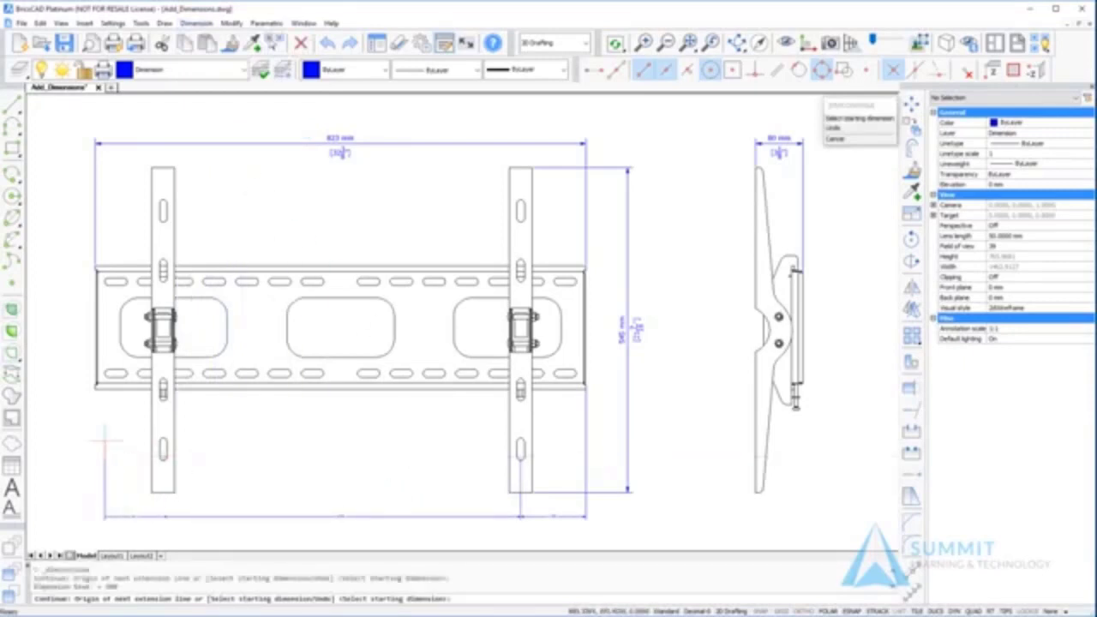
left_click(95, 385)
key("Return")
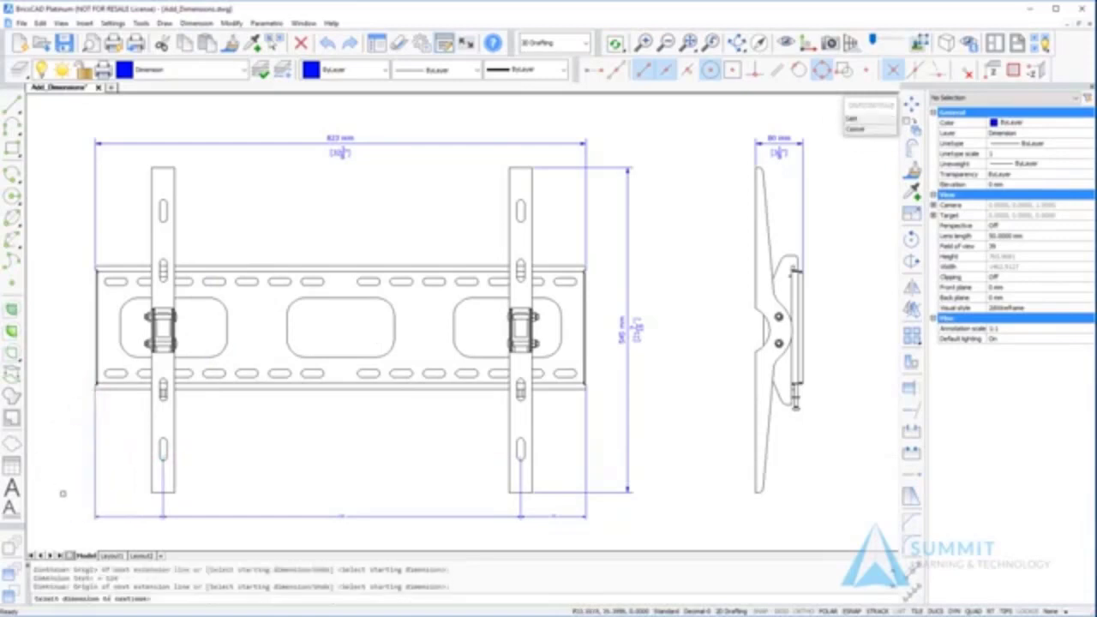
- Add a vertical linear dimension from the slotted bracket view's lower-left corner to the lowest cutout's bottom edge, placed left of the view
middle_click_drag(71, 491, 93, 471)
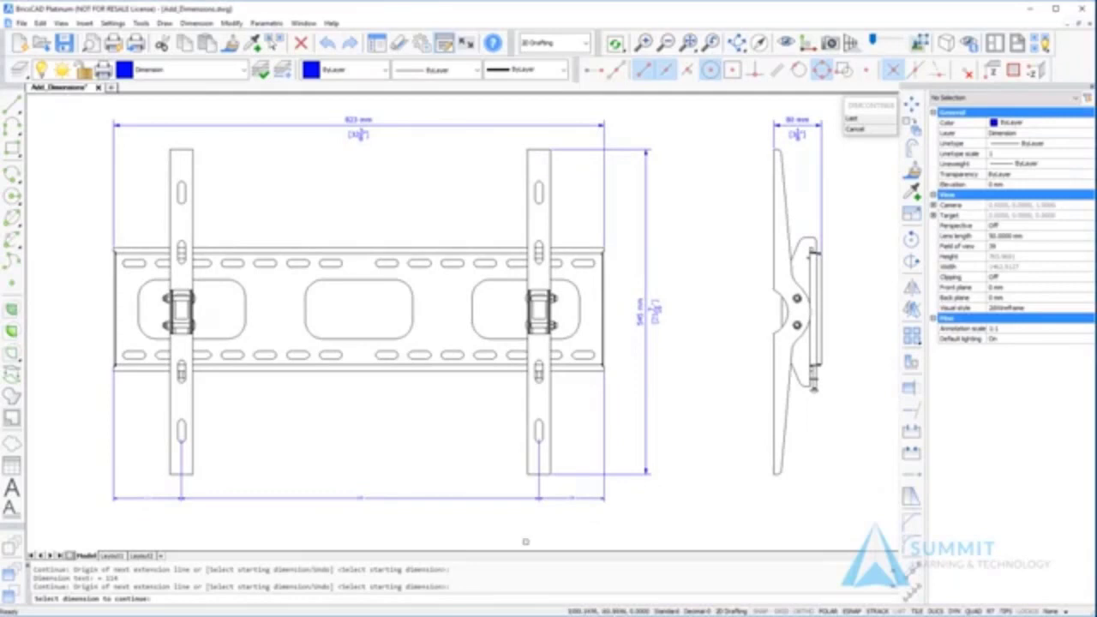
middle_click_drag(320, 461, 543, 467)
middle_click_drag(253, 439, 442, 432)
scroll(212, 396, "up", 5)
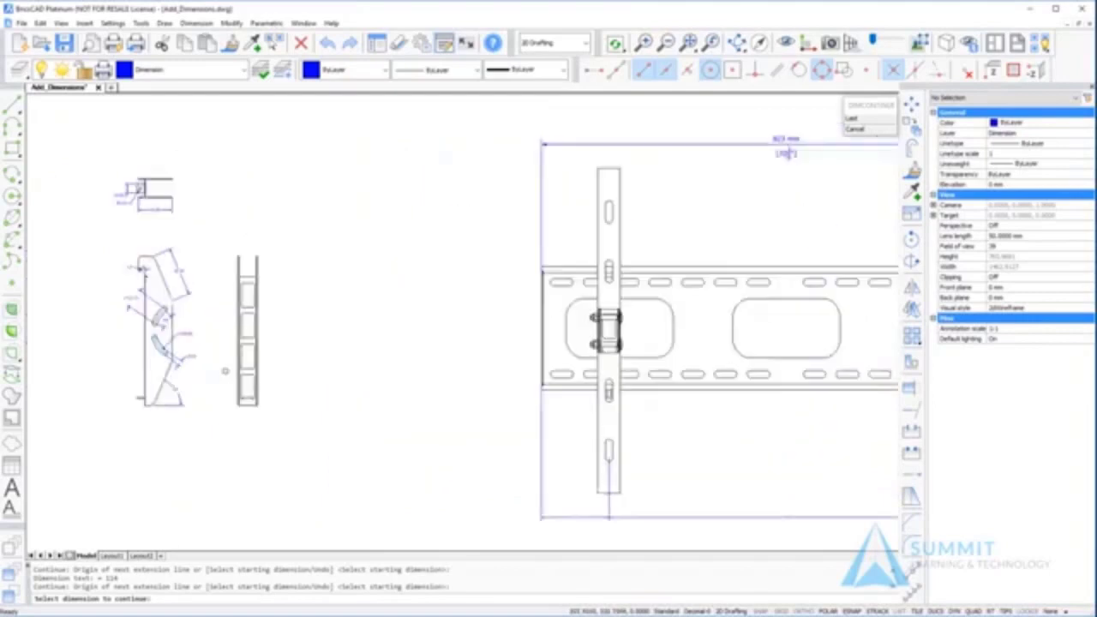
scroll(241, 461, "up", 2)
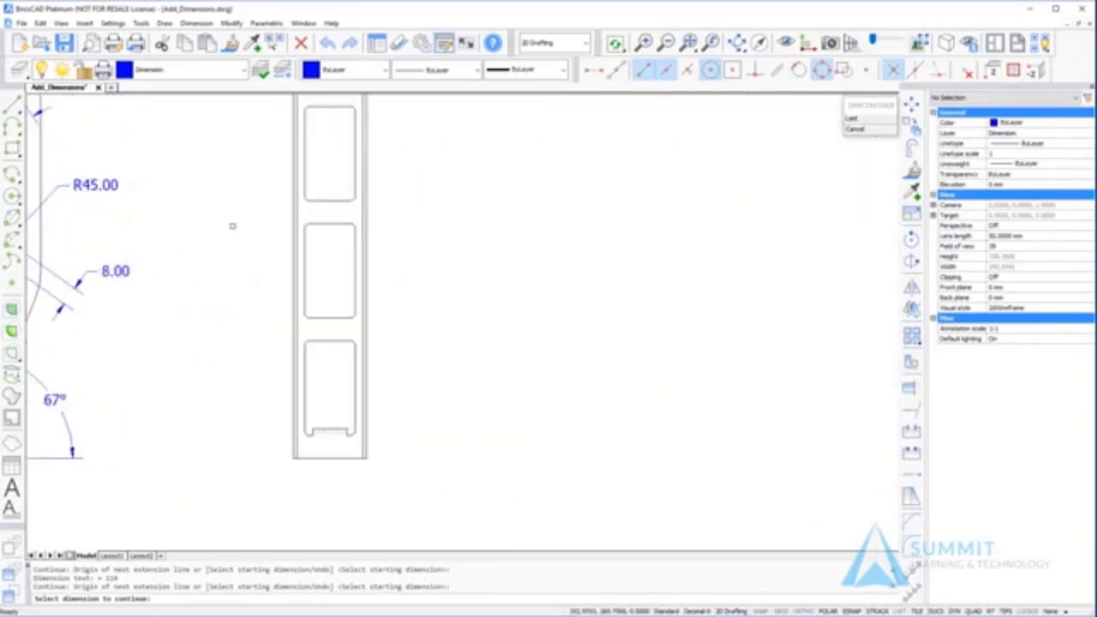
key("Return")
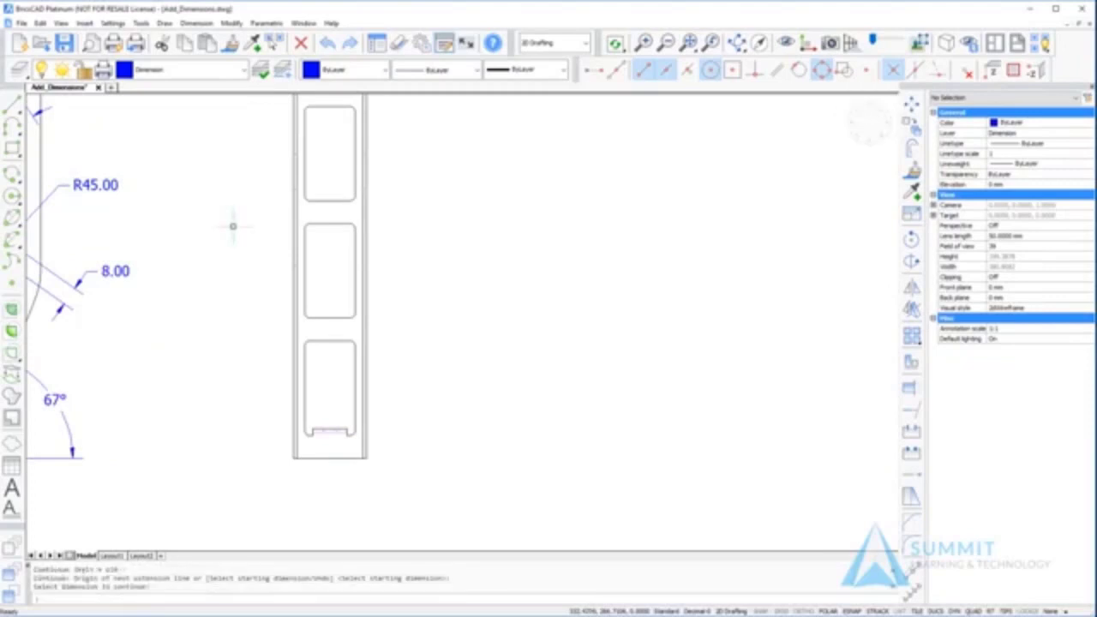
right_click(232, 226)
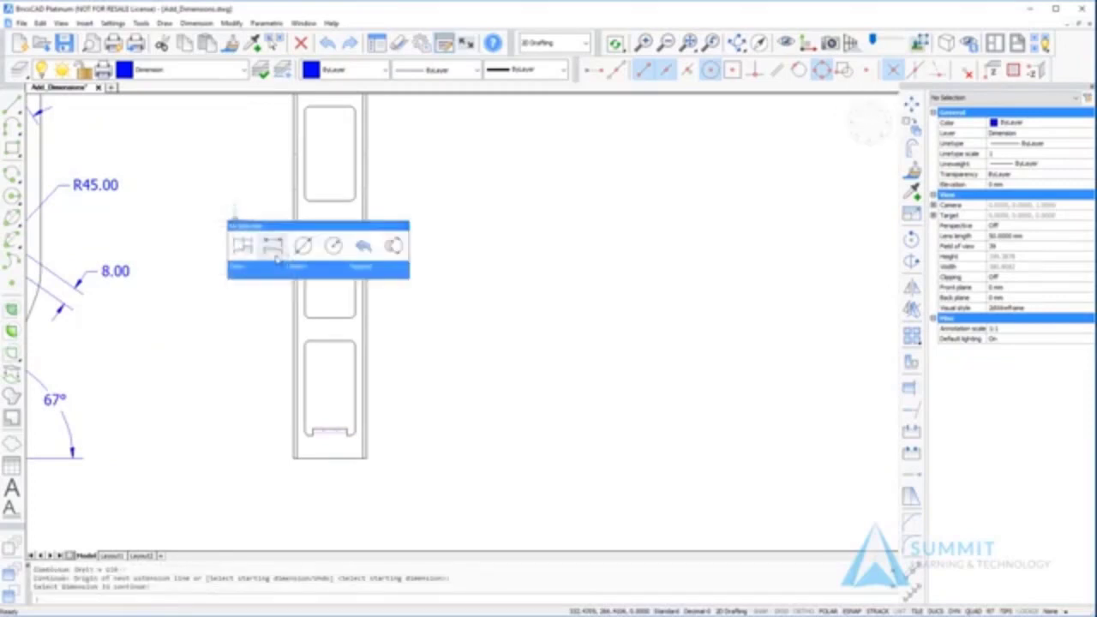
left_click(273, 250)
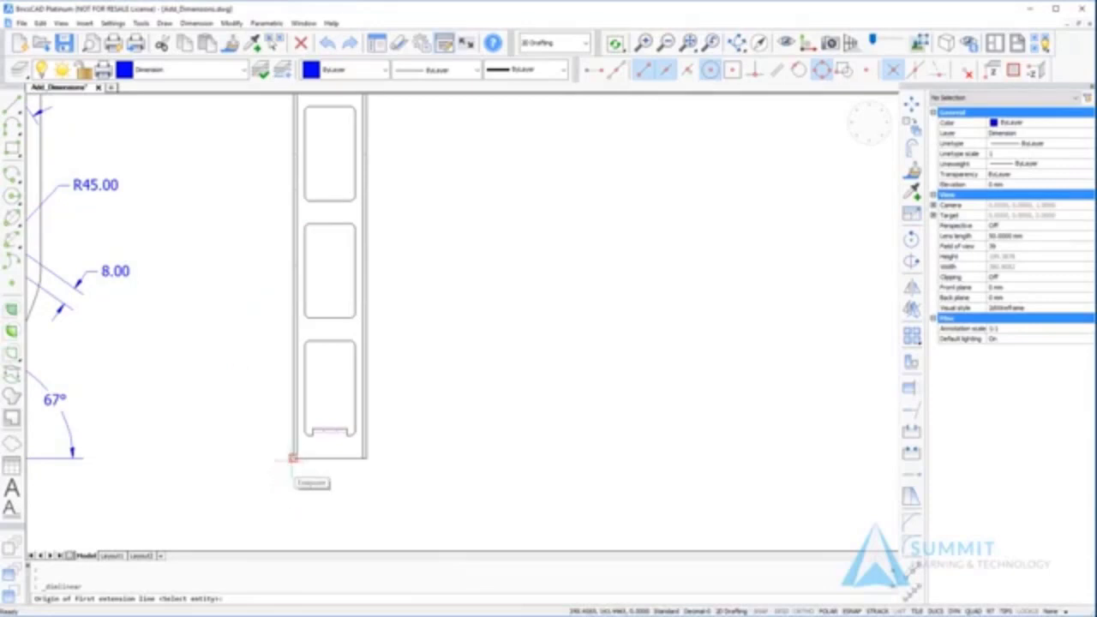
left_click(292, 456)
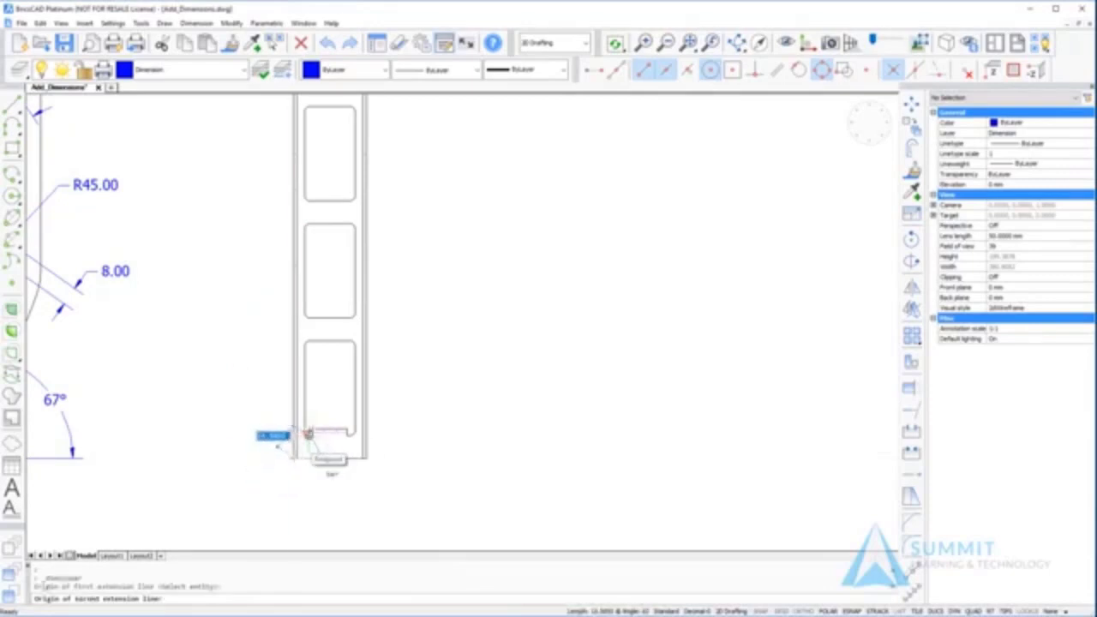
left_click(309, 433)
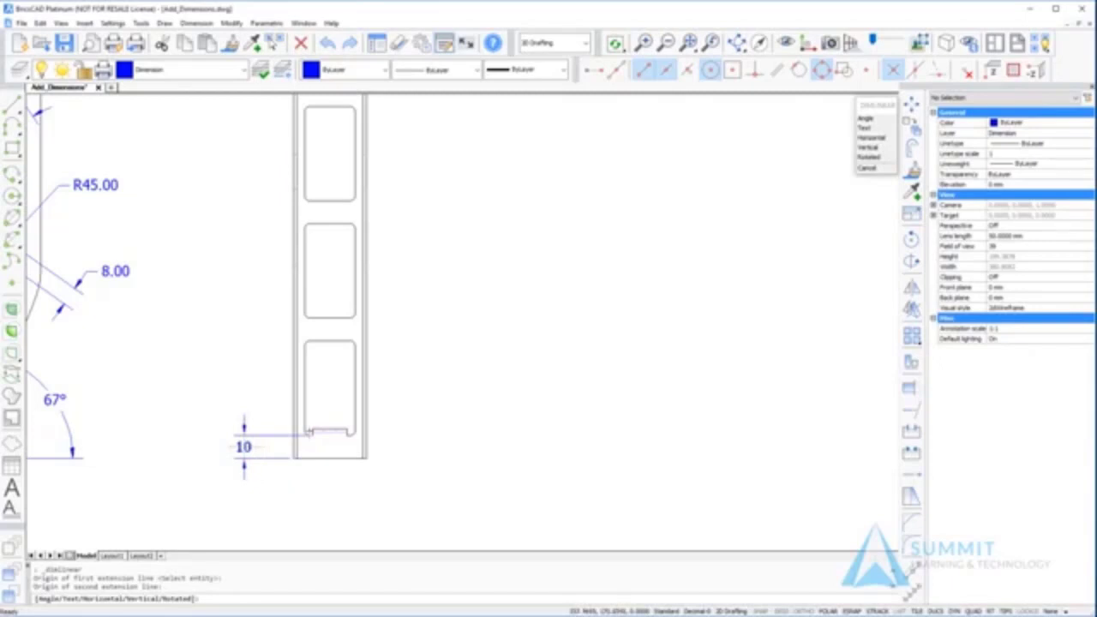
left_click(260, 454)
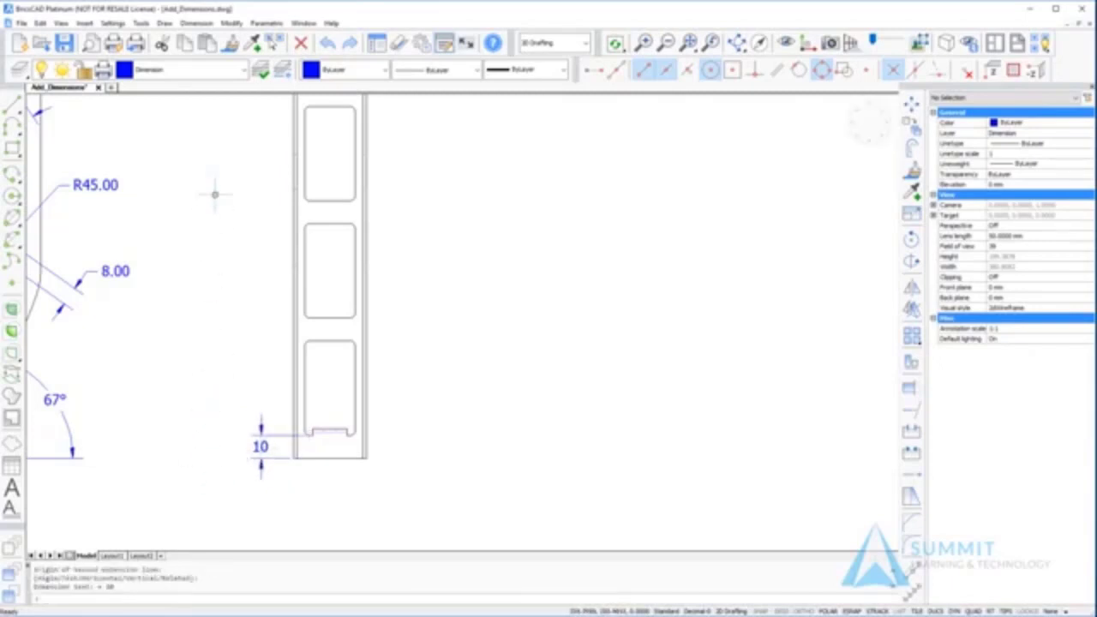
- Add baseline dimensions from the bracket's bottom edge to the top edges of the four rectangular cutouts, working upward
left_click(196, 23)
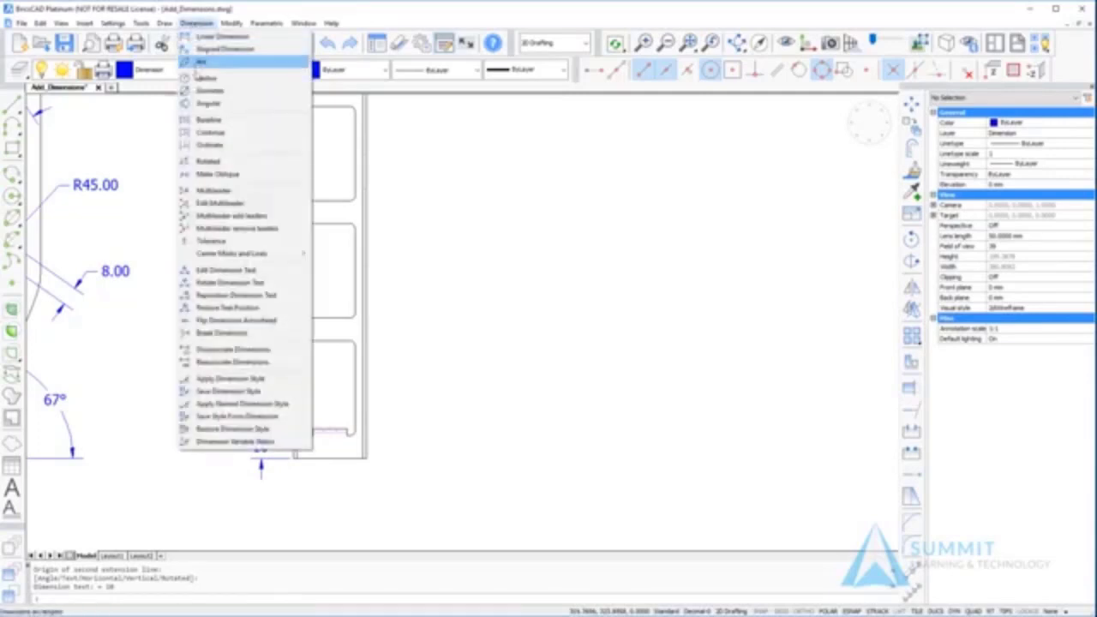
left_click(206, 120)
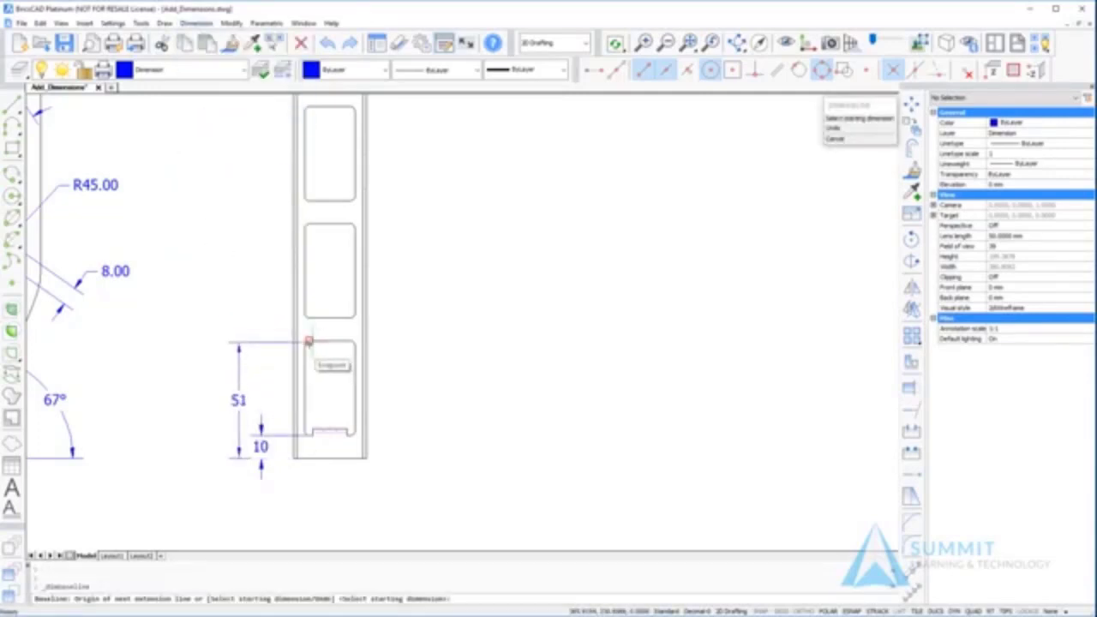
left_click(309, 341)
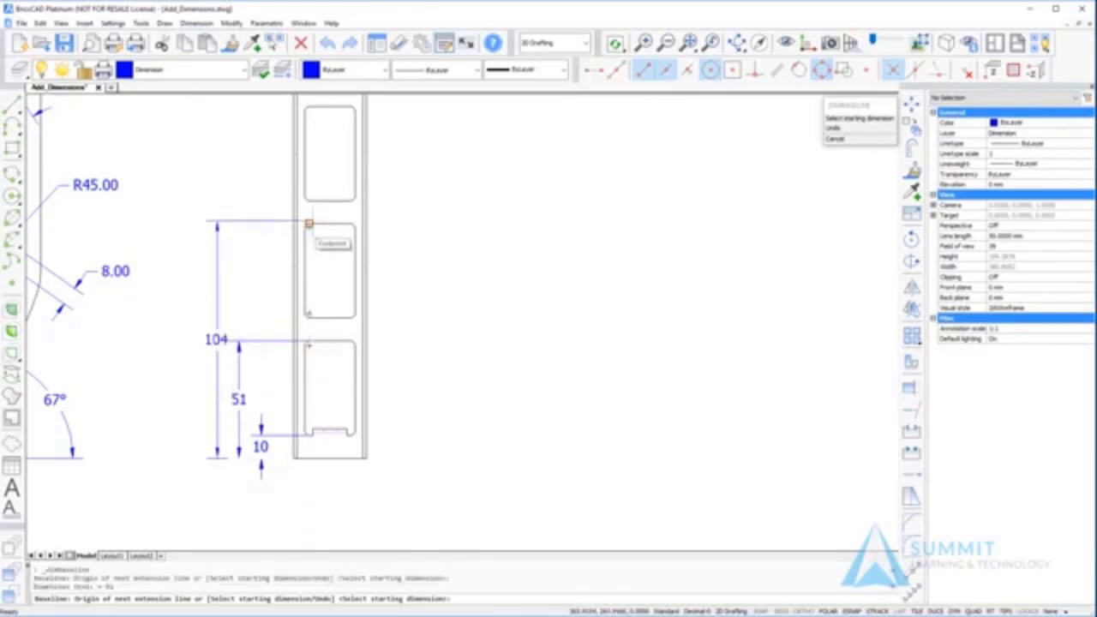
left_click(309, 224)
left_click(307, 107)
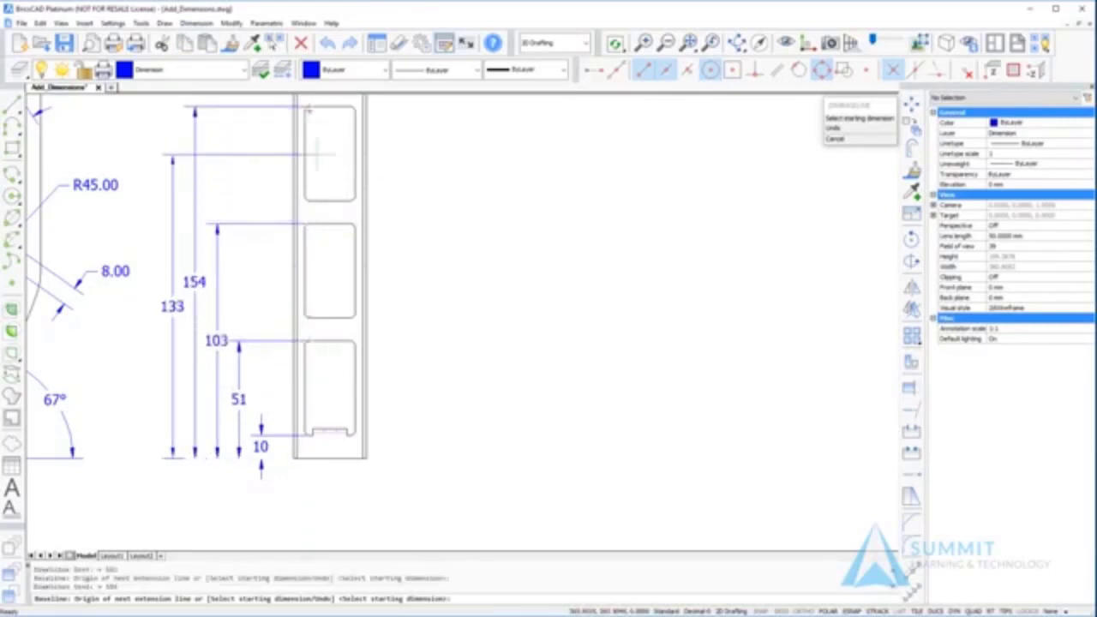
middle_click_drag(329, 193, 356, 353)
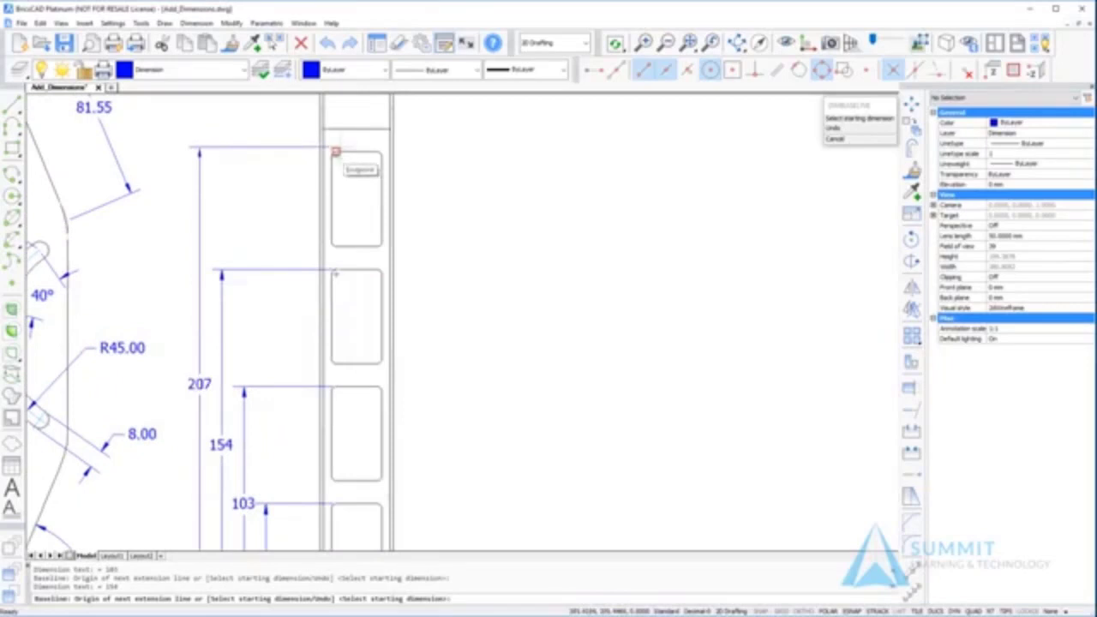
left_click(335, 155)
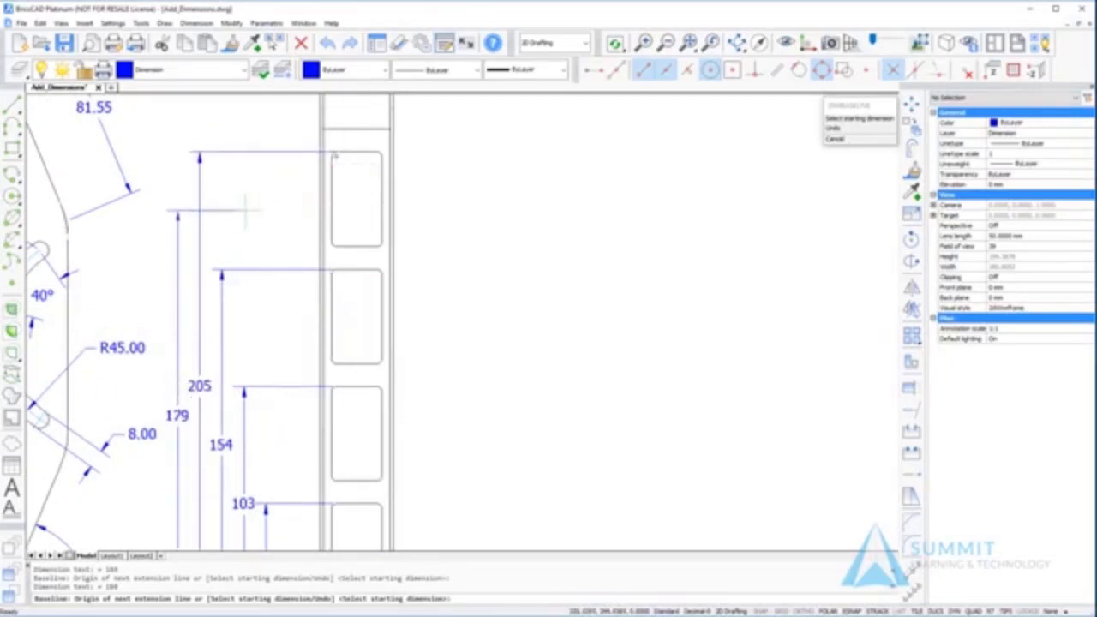
key("Return")
key("Return")
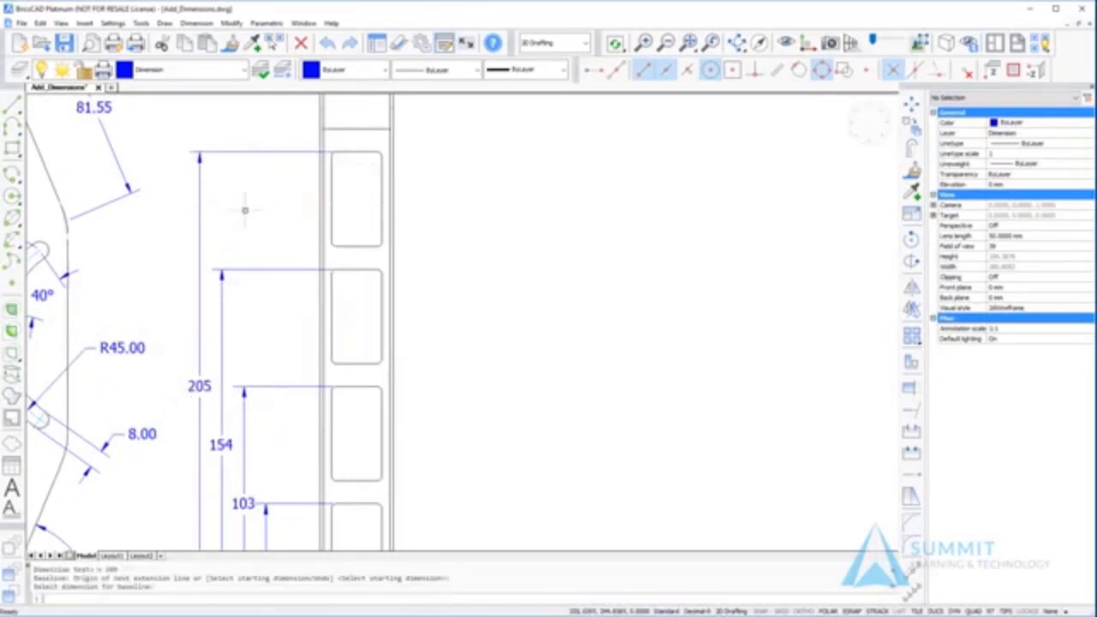
- Add a center mark to the small hole in the tab of the bracket's top view
mouse_move(260, 313)
middle_mouse_down()
mouse_move(365, 539)
mouse_move(374, 522)
middle_mouse_up()
middle_click_drag(286, 237, 447, 462)
middle_click_drag(239, 310, 291, 439)
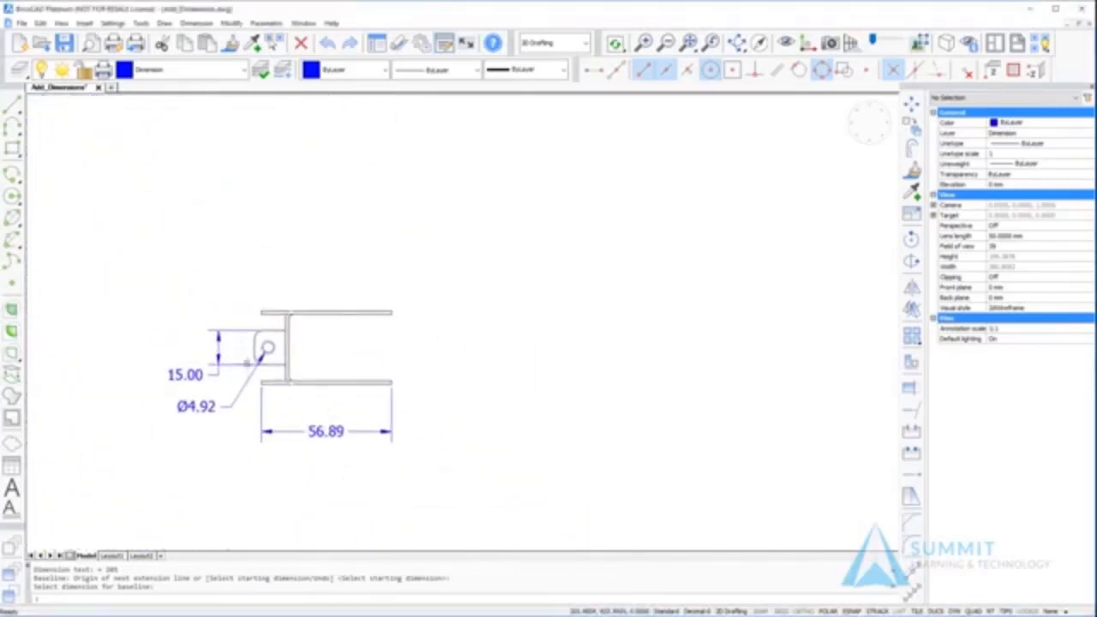
scroll(245, 355, "down", 3)
scroll(247, 362, "up", 4)
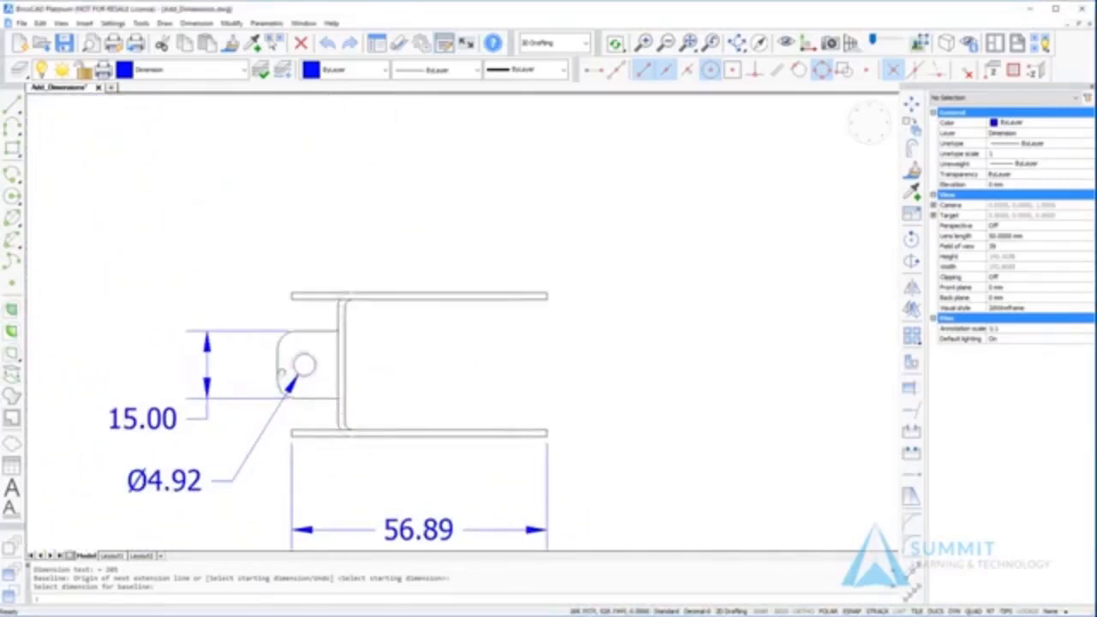
scroll(199, 283, "up", 1)
left_click(198, 24)
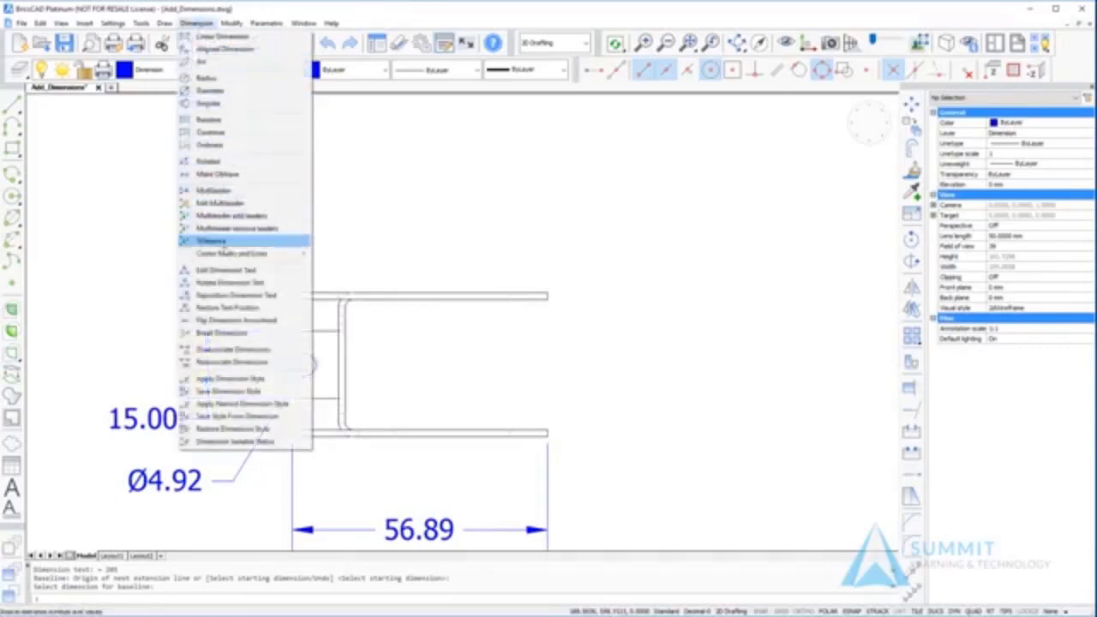
mouse_move(249, 254)
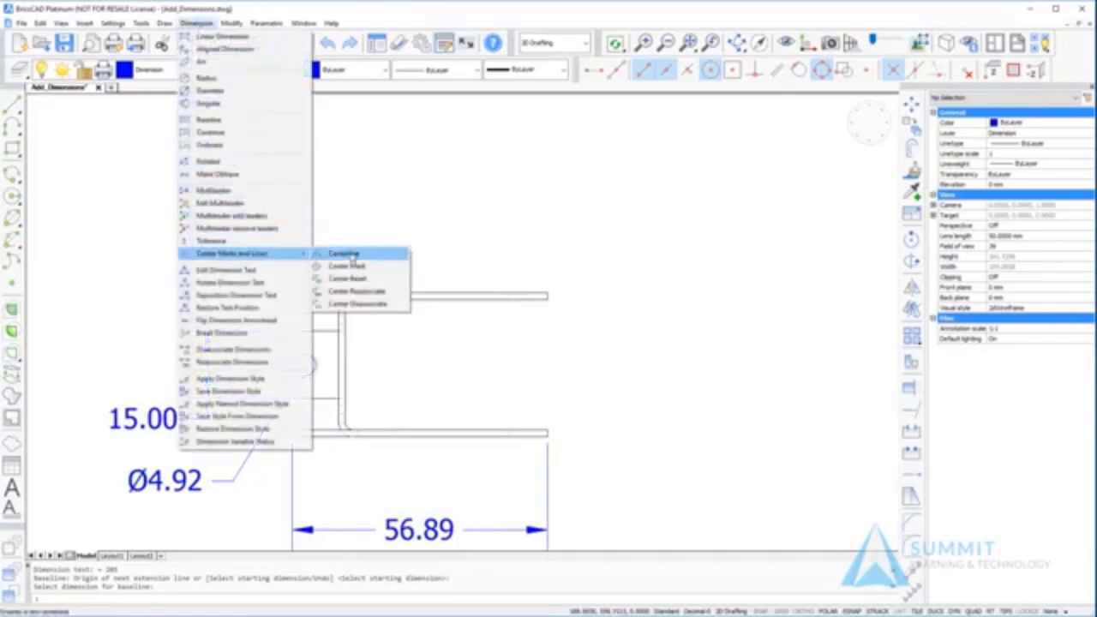
left_click(347, 266)
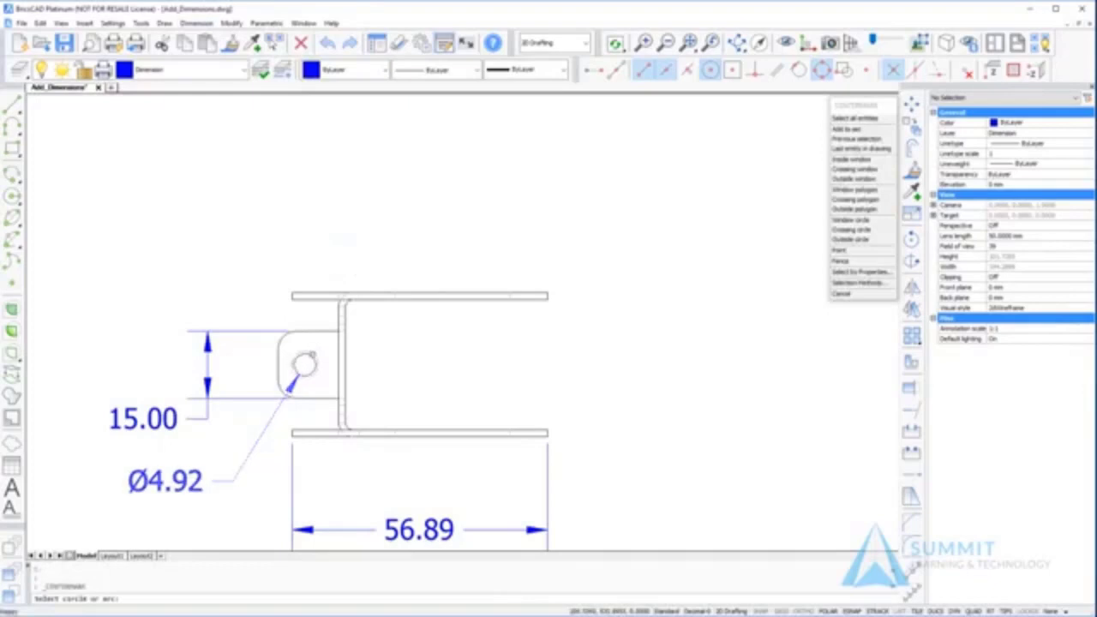
left_click(313, 355)
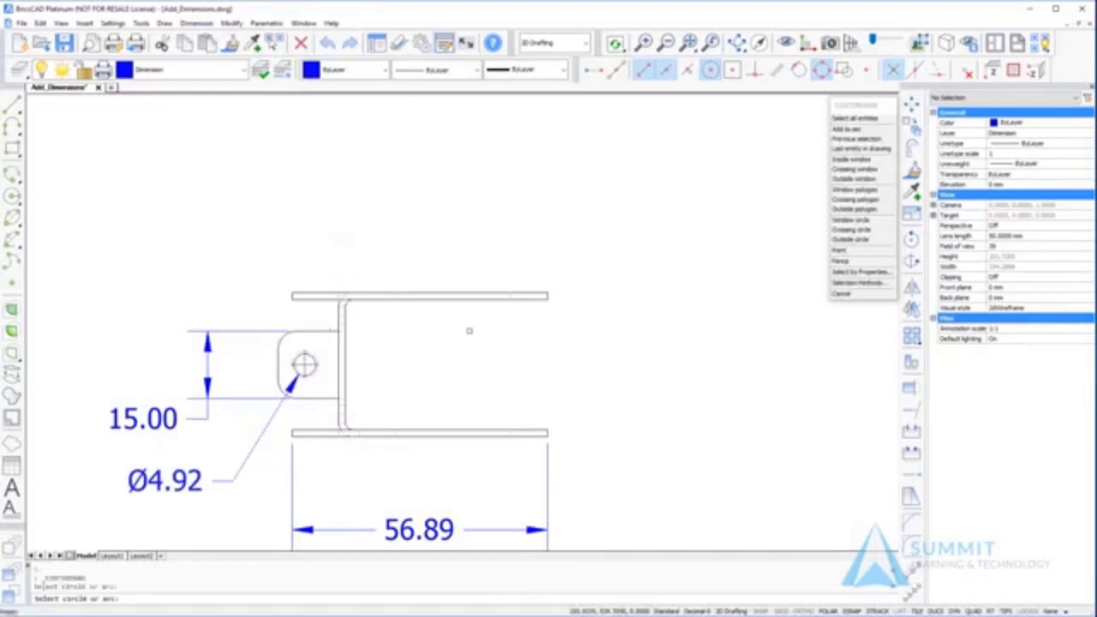
key("Escape")
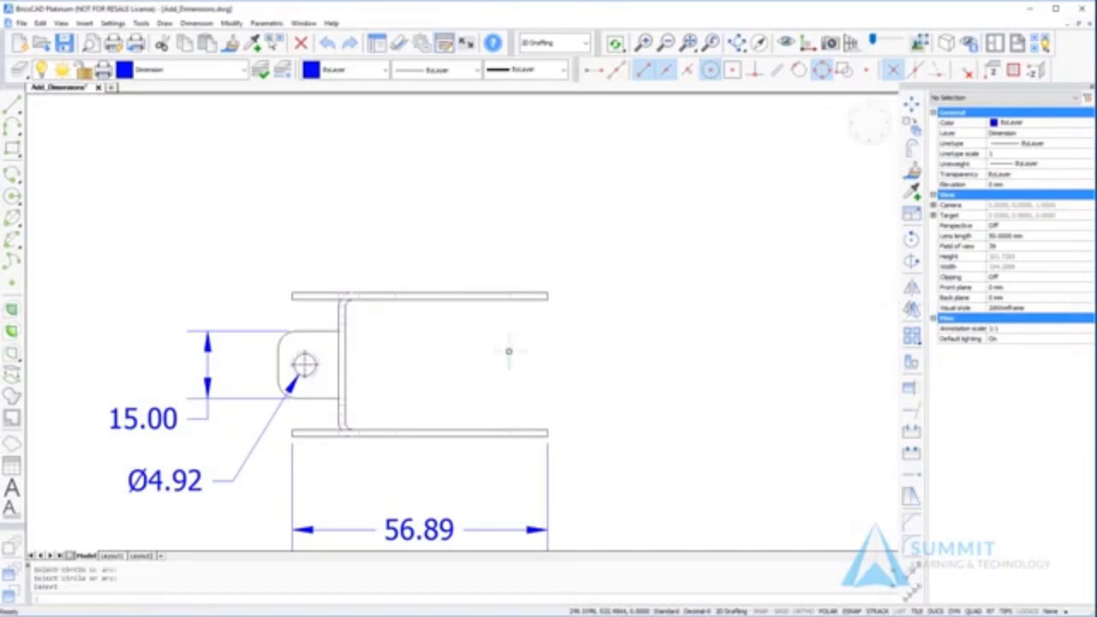